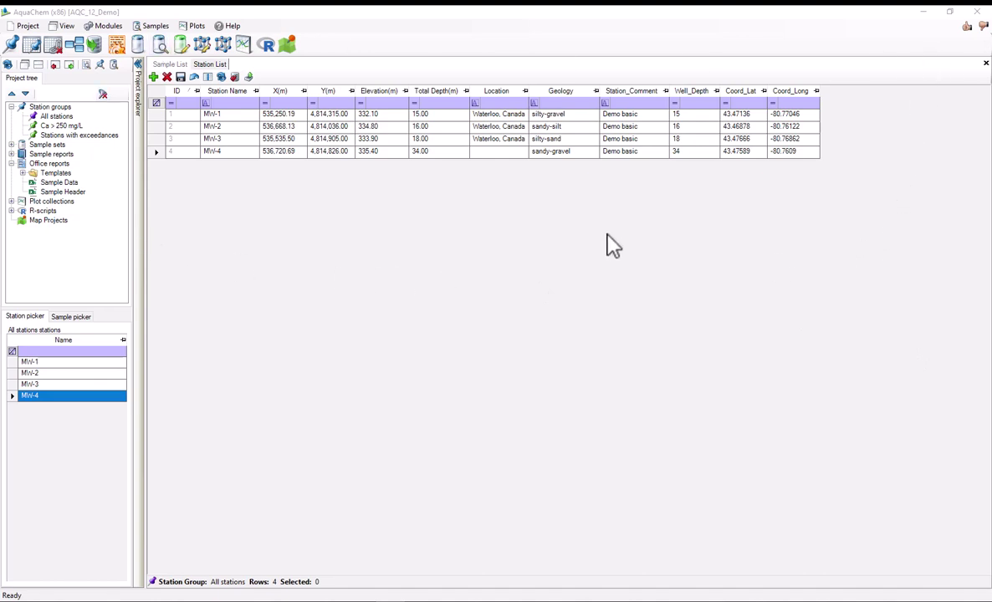
# Step: Browse stations MW-1 and MW-2, then review MW-4's Location and keep its sandy-gravel geology
pyautogui.click(154, 115)
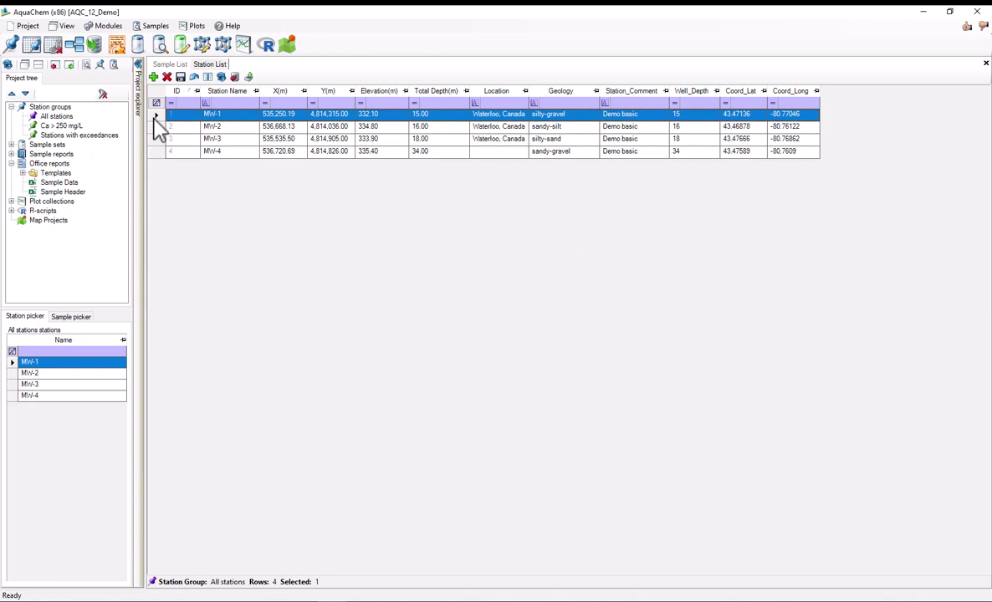
pyautogui.click(154, 129)
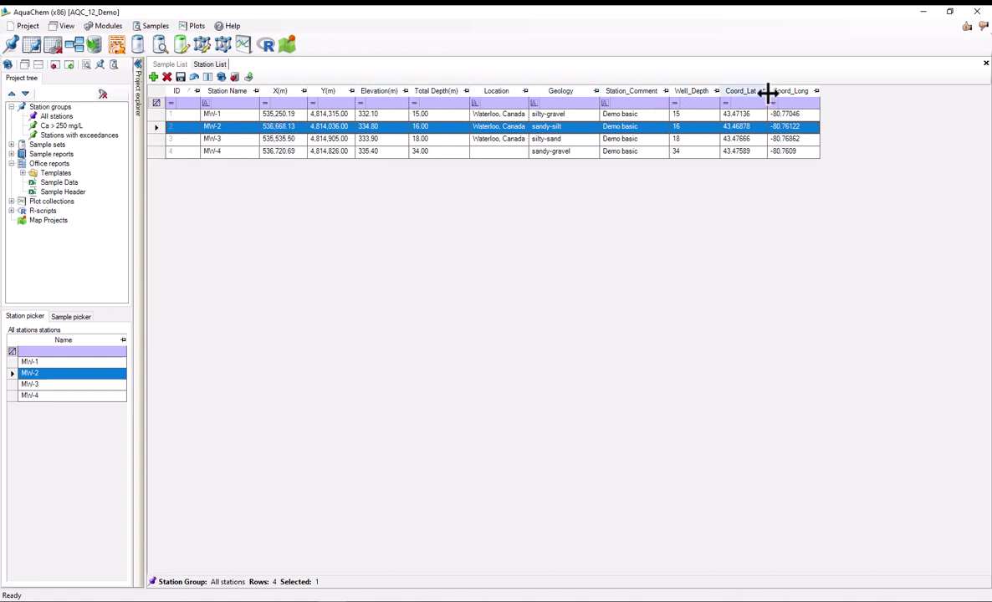
pyautogui.click(497, 154)
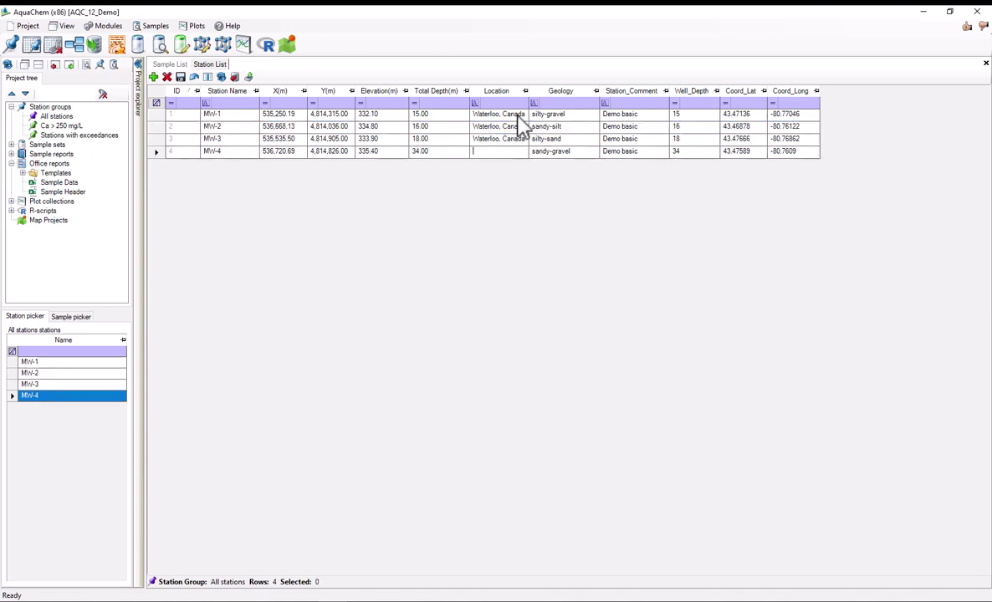
pyautogui.click(487, 155)
pyautogui.click(594, 154)
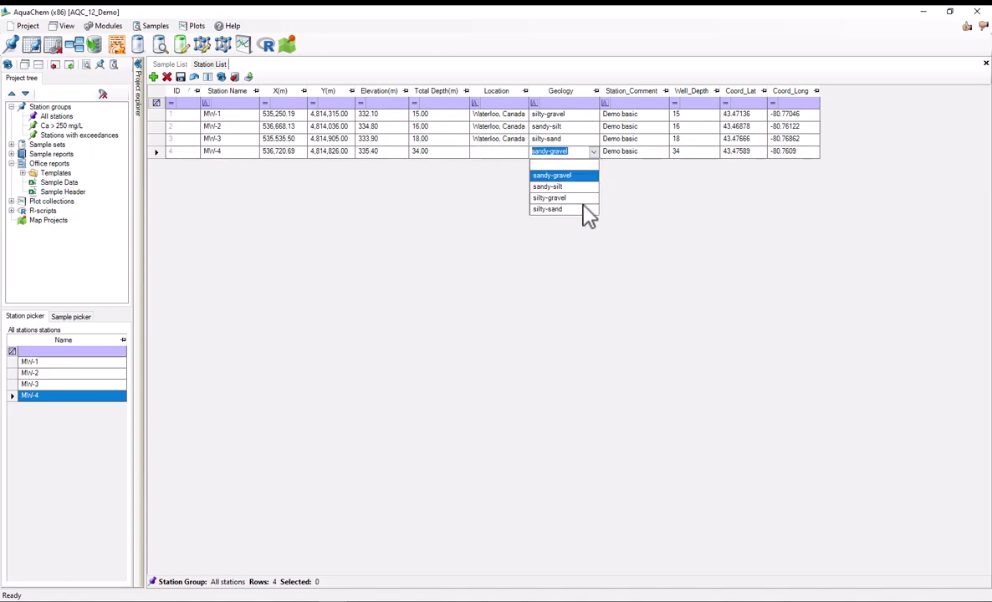
pyautogui.click(594, 156)
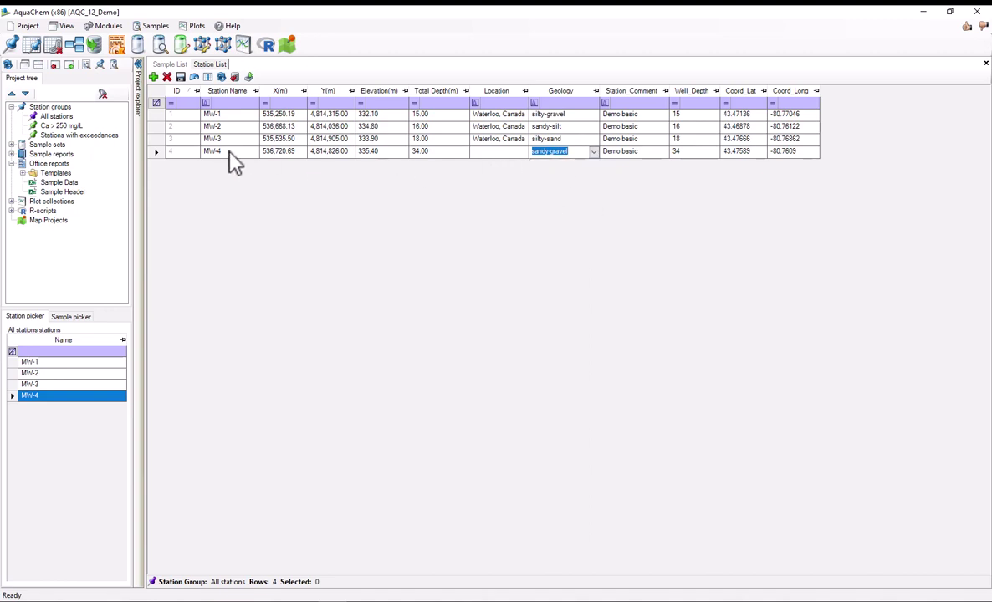
# Step: Clear MW-4's name, dismiss the empty-name warning, re-enter MW-4 and save the station list
pyautogui.click(213, 151)
pyautogui.press('BackSpace')
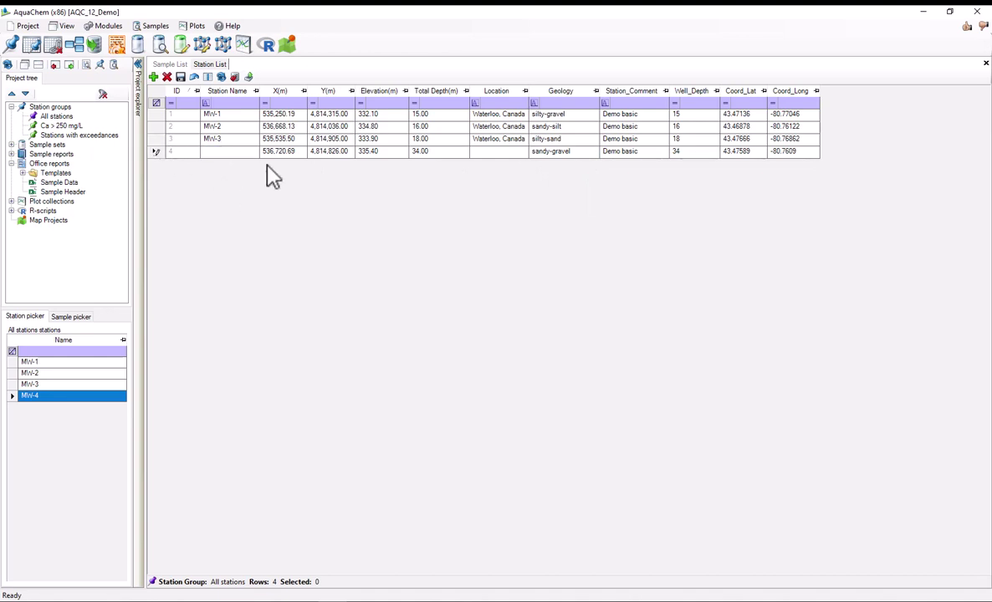
pyautogui.click(180, 77)
pyautogui.moveTo(451, 289); pyautogui.dragTo(325, 272)
pyautogui.click(435, 337)
pyautogui.click(236, 156)
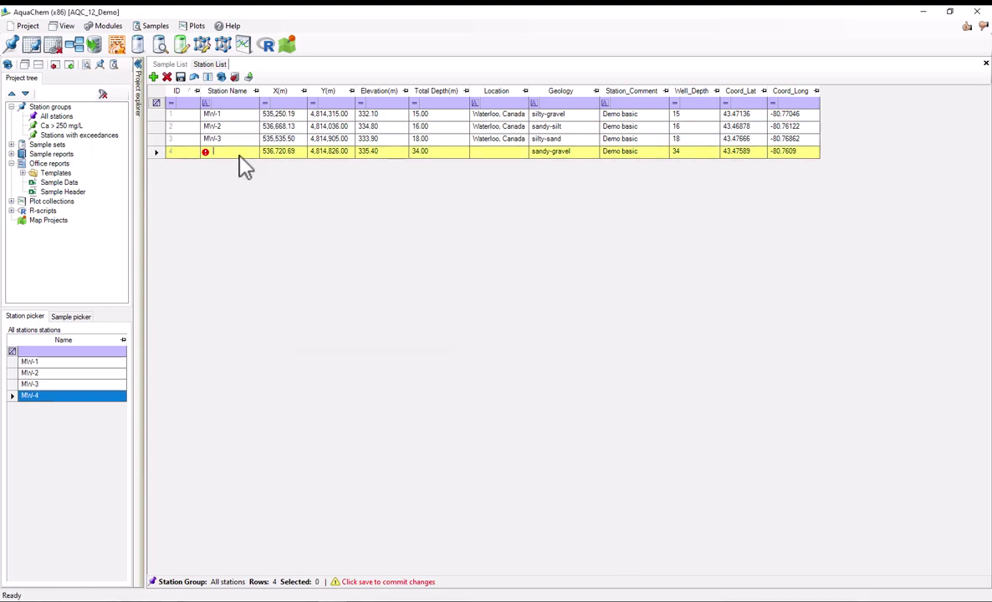
pyautogui.write('MW-4')
pyautogui.click(180, 77)
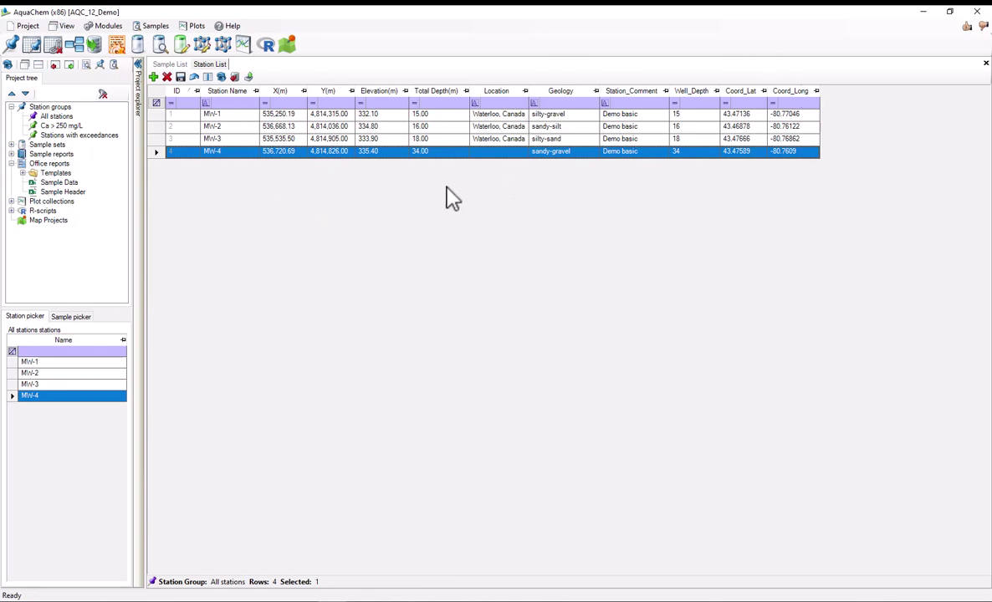
# Step: Show the Sample List with sample MW-1-04's measured results, after a brief look at station MW-1
pyautogui.click(178, 65)
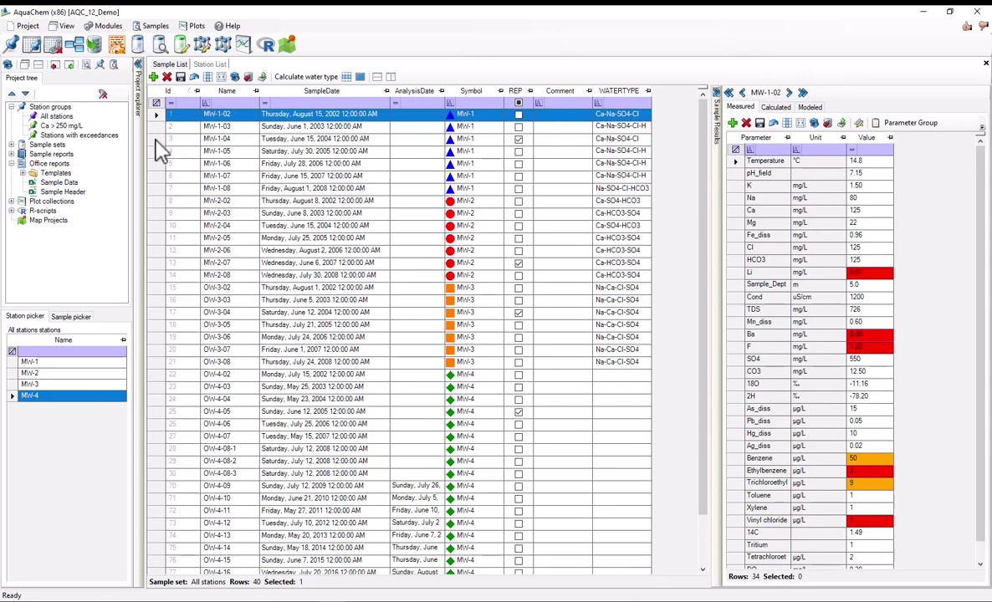
pyautogui.click(158, 138)
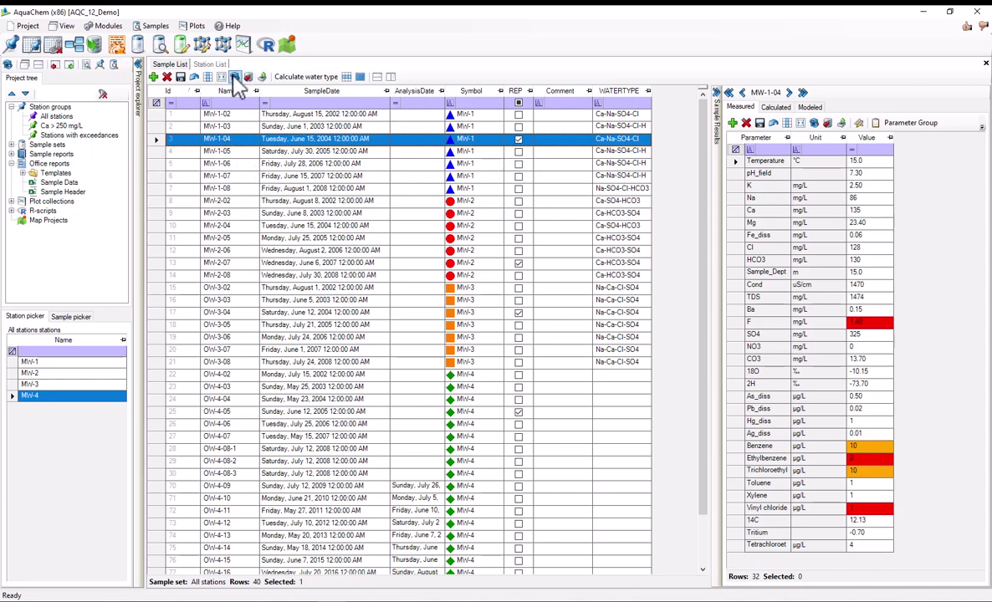
pyautogui.click(209, 65)
pyautogui.click(157, 116)
pyautogui.click(168, 65)
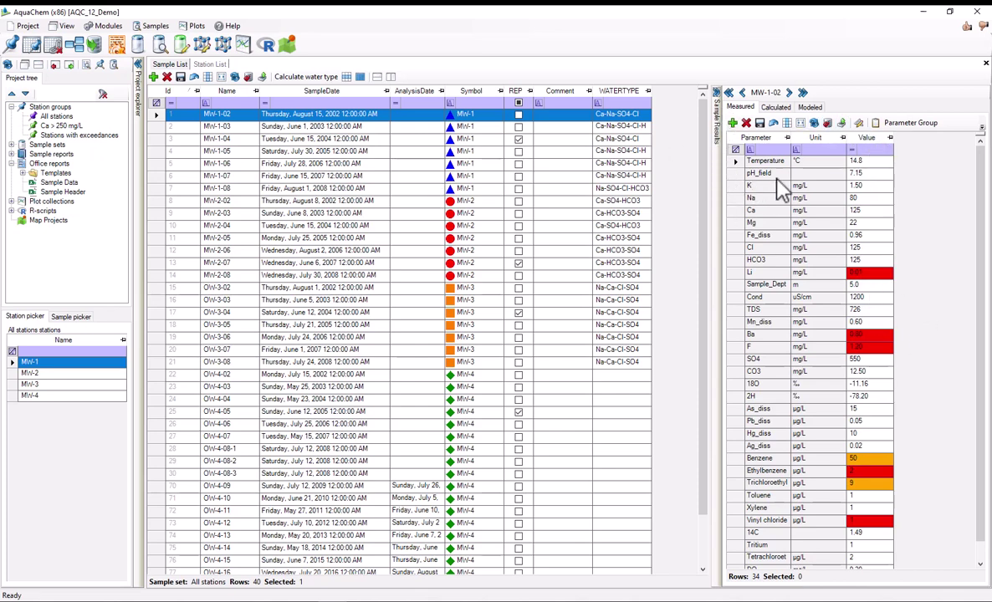
pyautogui.click(156, 140)
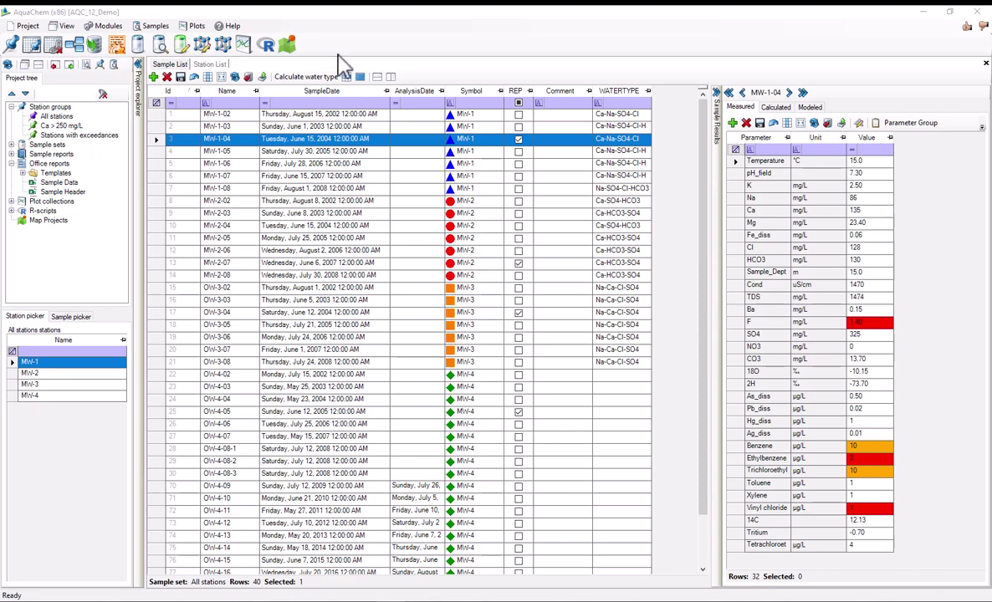
# Step: Find the Importing Data tutorial in the online help and select its tutorial folder path
pyautogui.click(232, 26)
pyautogui.click(246, 40)
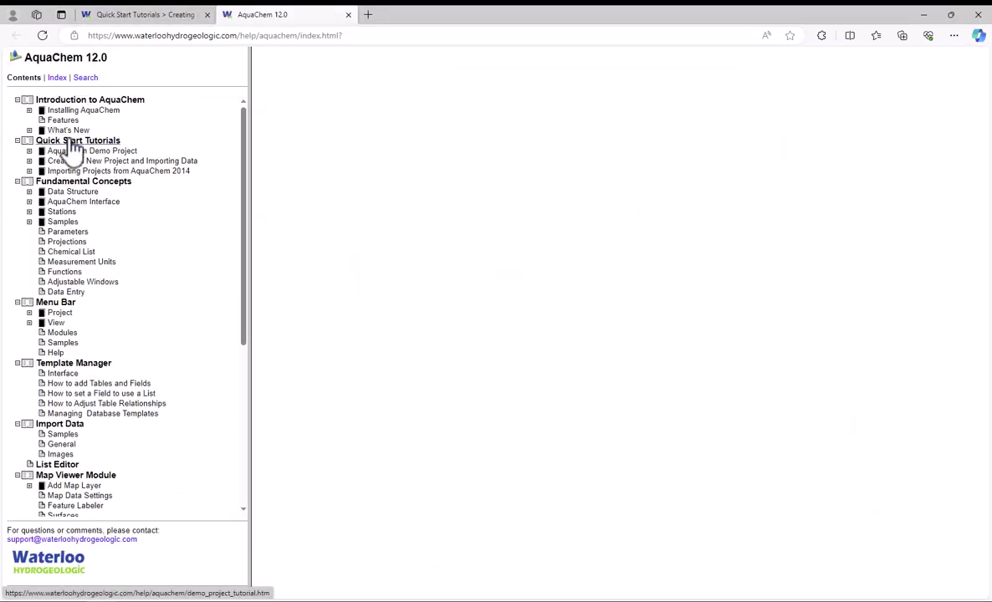
pyautogui.click(74, 140)
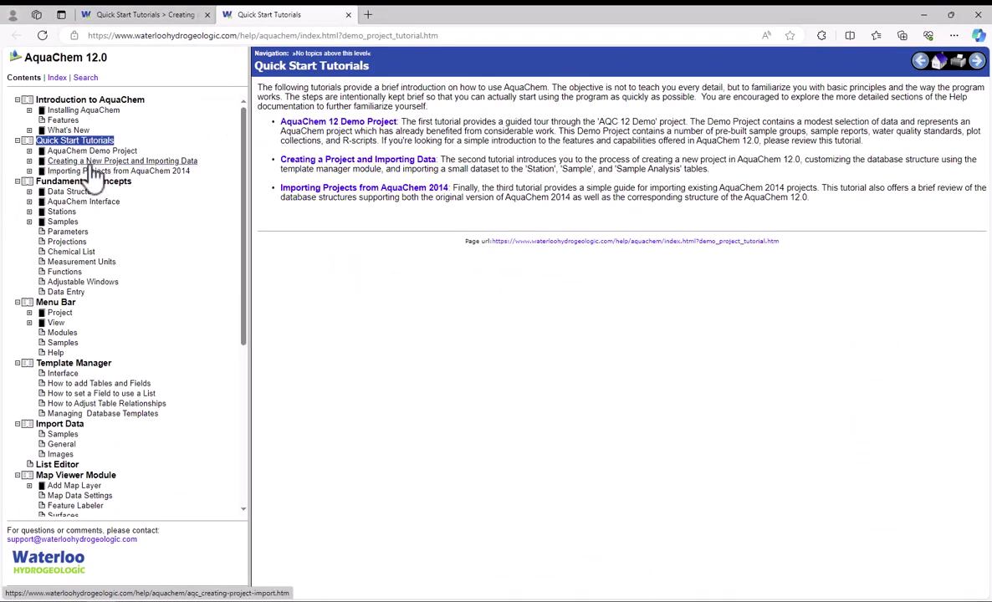
pyautogui.click(96, 161)
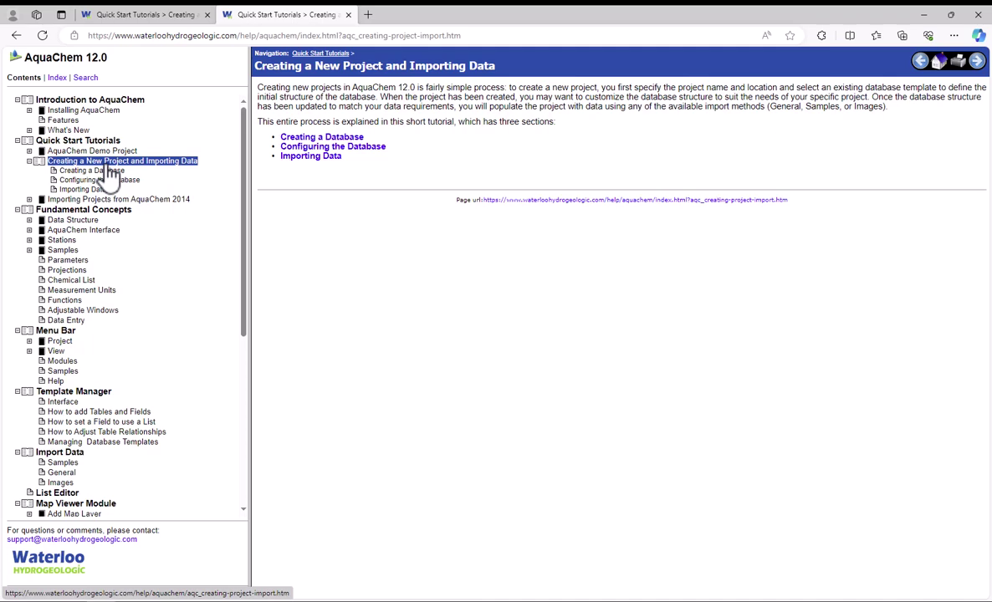
pyautogui.click(82, 189)
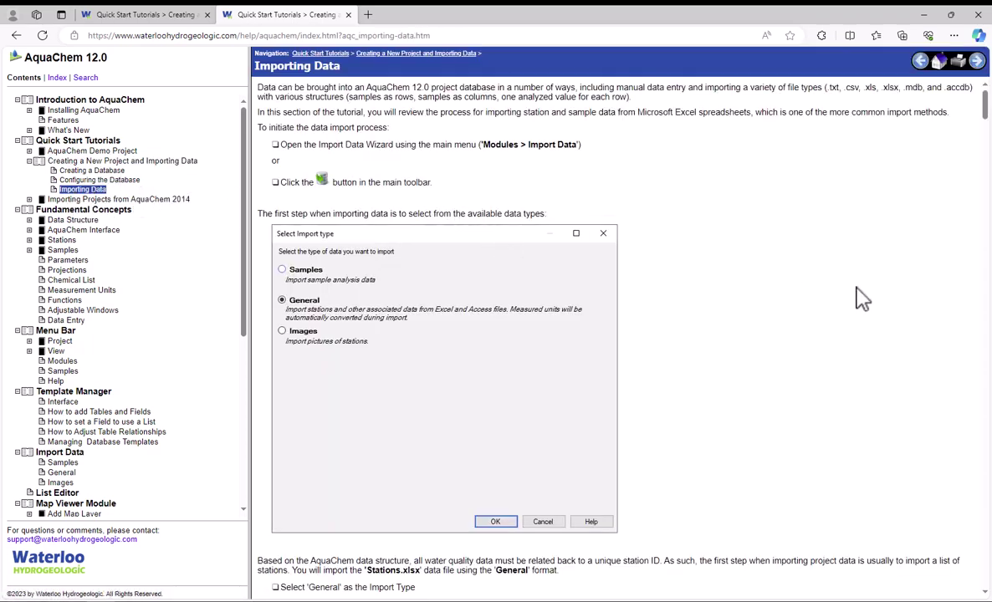
pyautogui.scroll(-3, 816, 293)
pyautogui.scroll(-2, 816, 292)
pyautogui.tripleClick(444, 457)
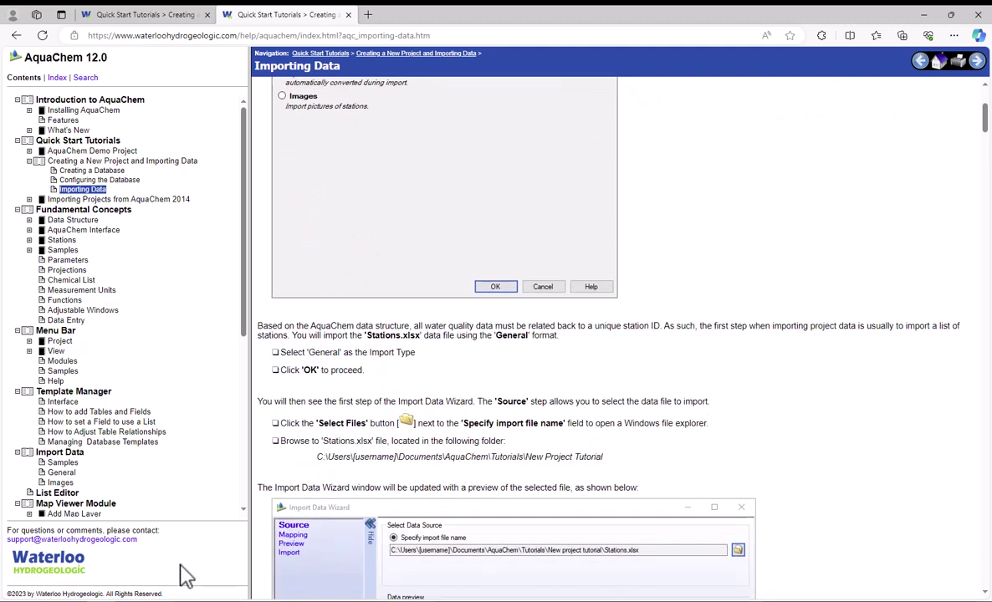
# Step: Open Water Quality Data.xlsx from the New project tutorial folder in Excel
pyautogui.click(167, 598)
pyautogui.click(270, 580)
pyautogui.doubleClick(362, 229)
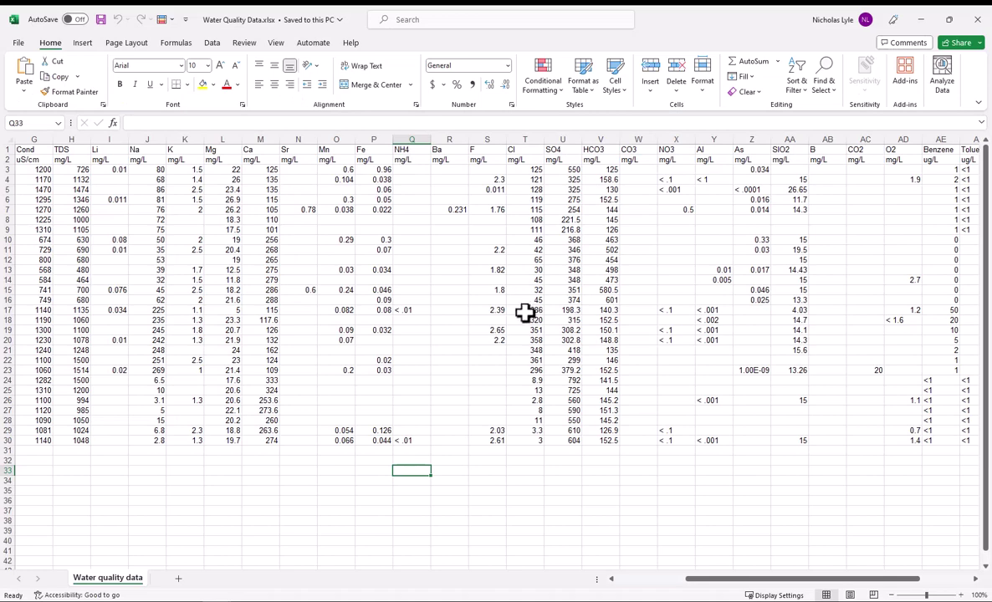
# Step: Return the Water Quality Data sheet to its first column to review the columns and units
pyautogui.click(506, 329)
pyautogui.moveTo(507, 326); pyautogui.dragTo(509, 326)
pyautogui.press('Home')
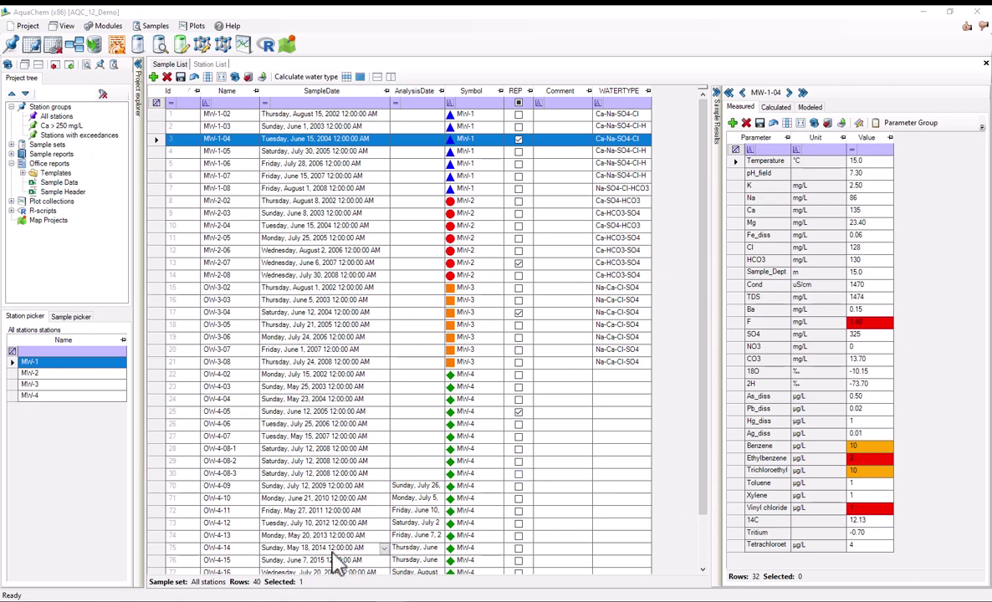
pyautogui.moveTo(216, 599)
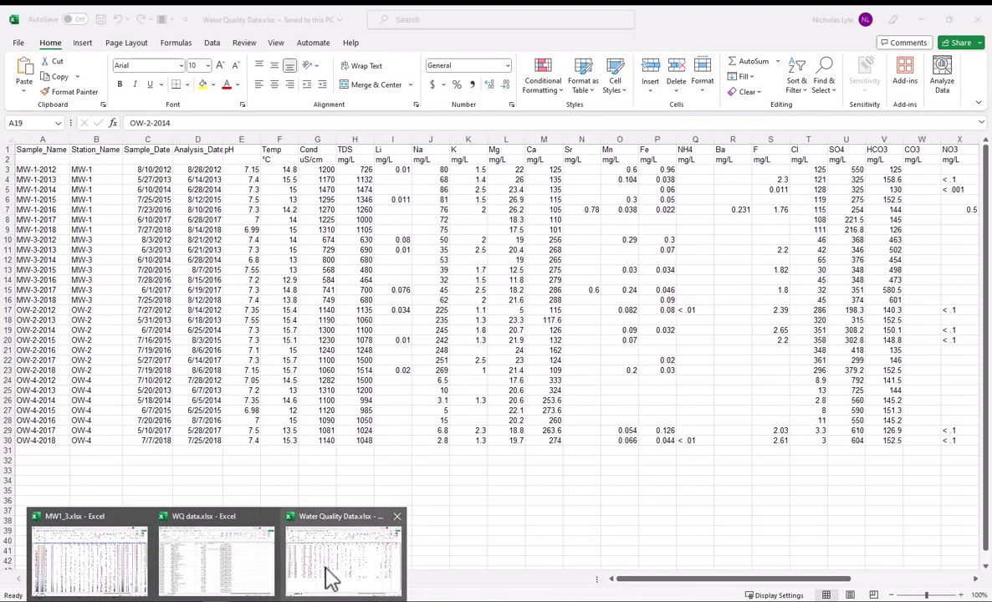
pyautogui.click(330, 577)
pyautogui.click(279, 360)
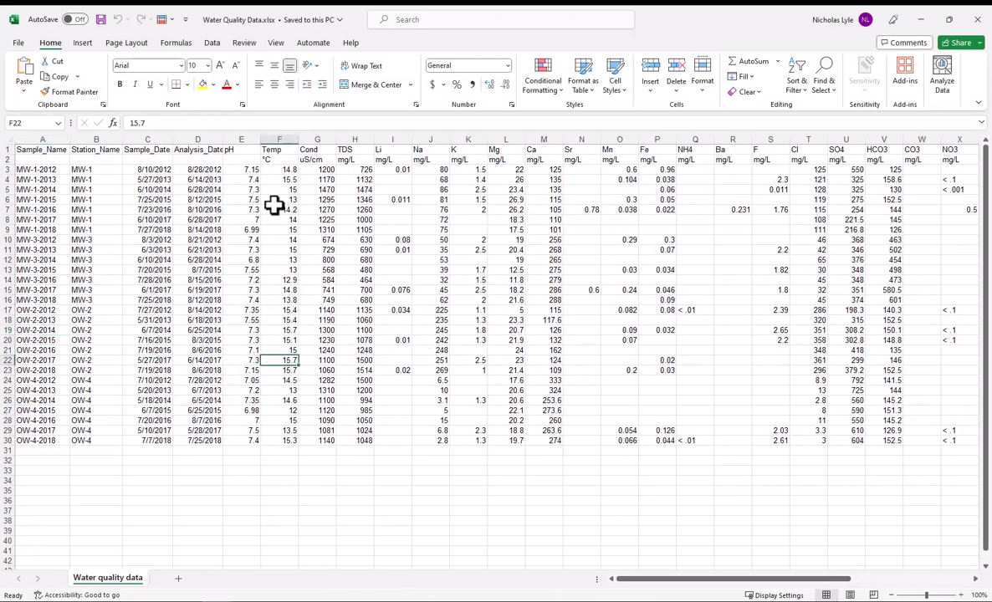
pyautogui.click(27, 170)
pyautogui.click(81, 169)
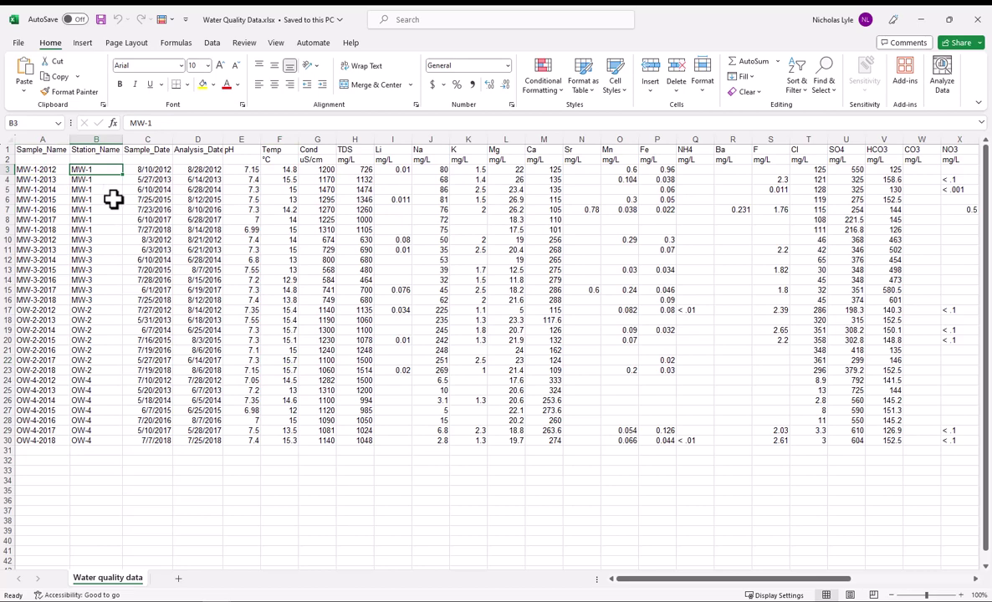
pyautogui.click(146, 159)
pyautogui.click(196, 174)
pyautogui.click(200, 138)
pyautogui.click(30, 139)
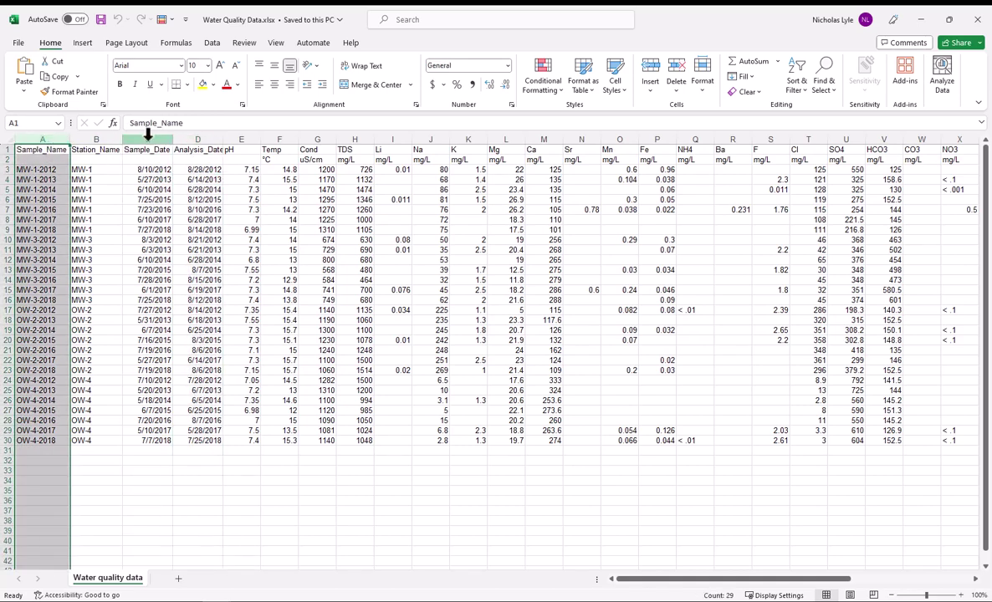
pyautogui.click(239, 150)
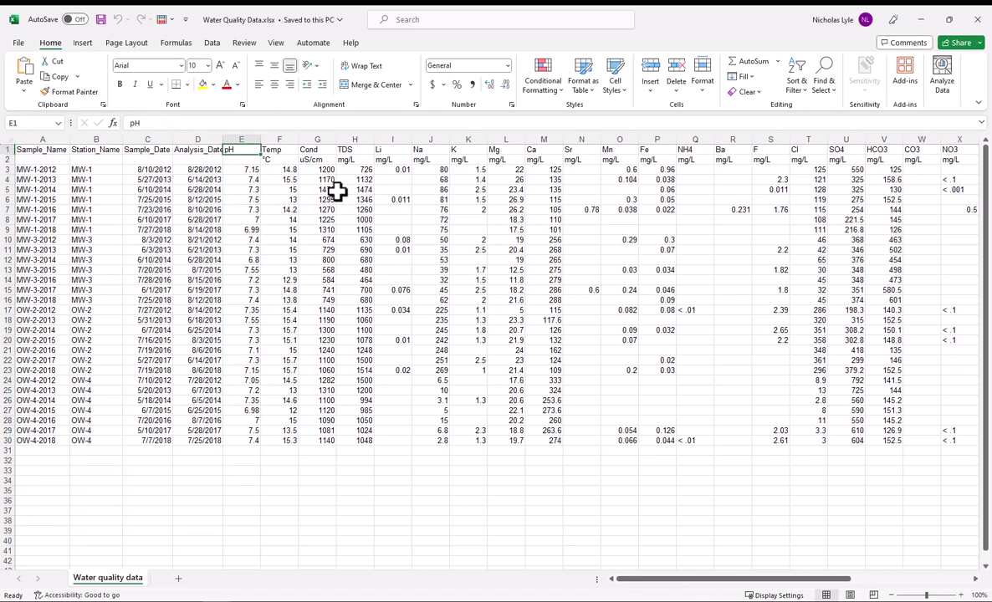
pyautogui.click(243, 170)
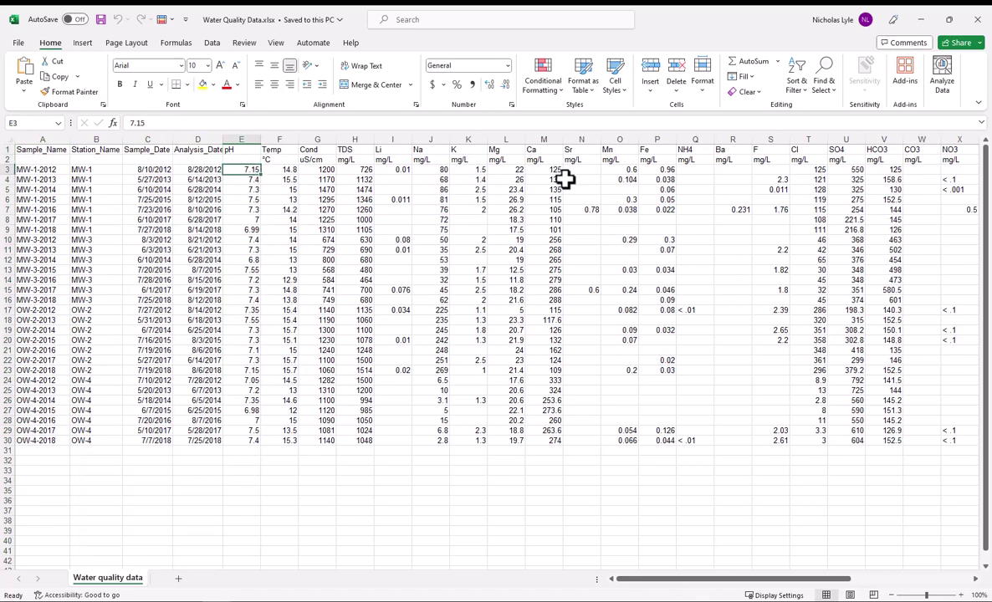
pyautogui.click(540, 171)
pyautogui.click(768, 222)
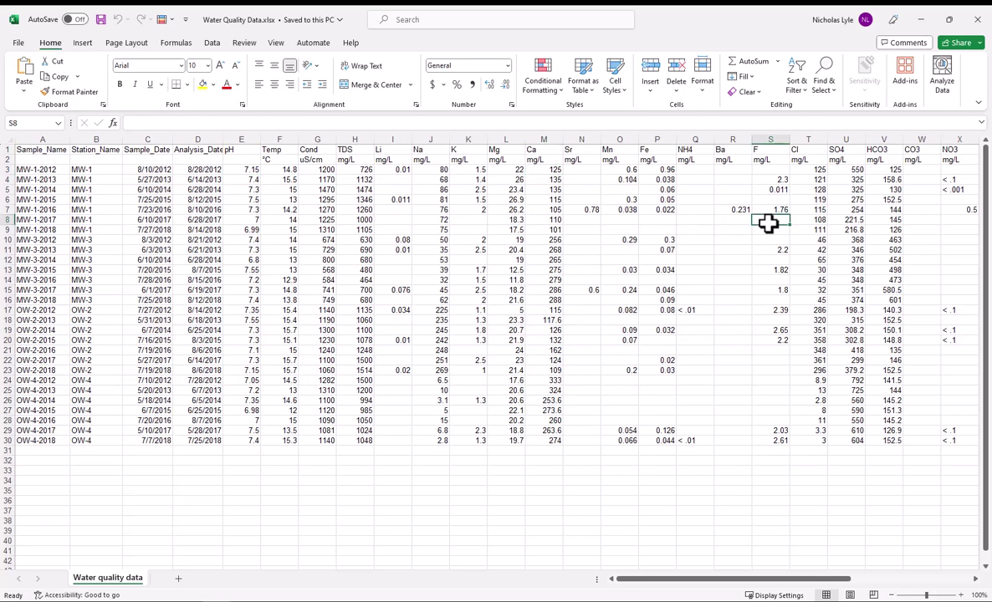
pyautogui.click(268, 160)
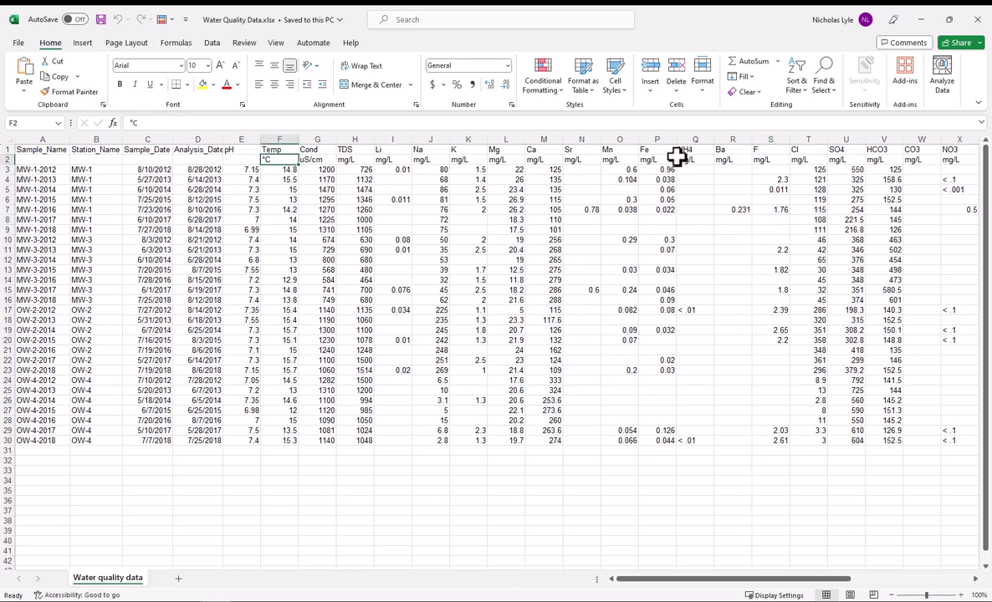
pyautogui.click(947, 160)
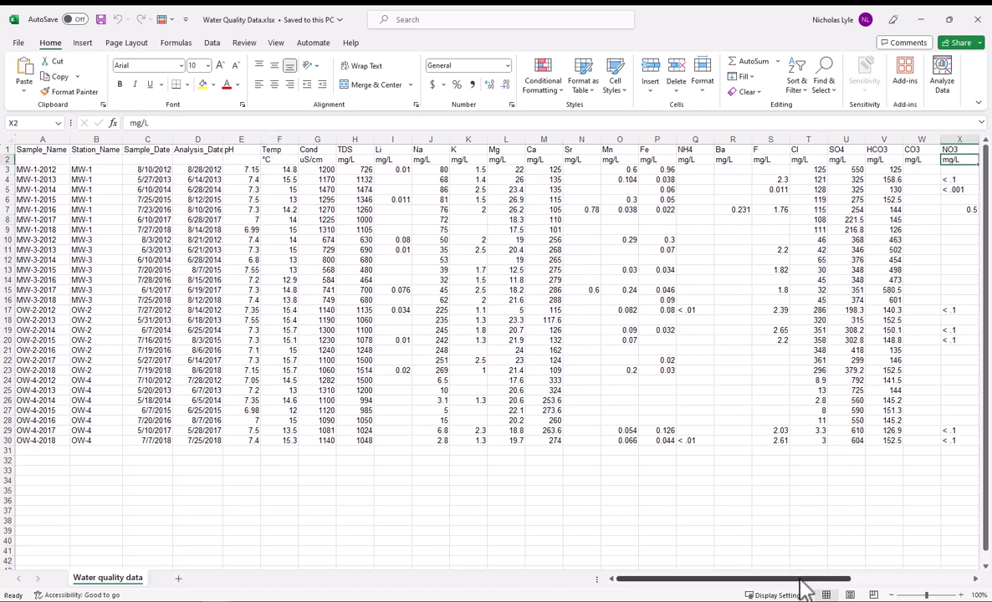
pyautogui.moveTo(801, 578); pyautogui.dragTo(687, 577)
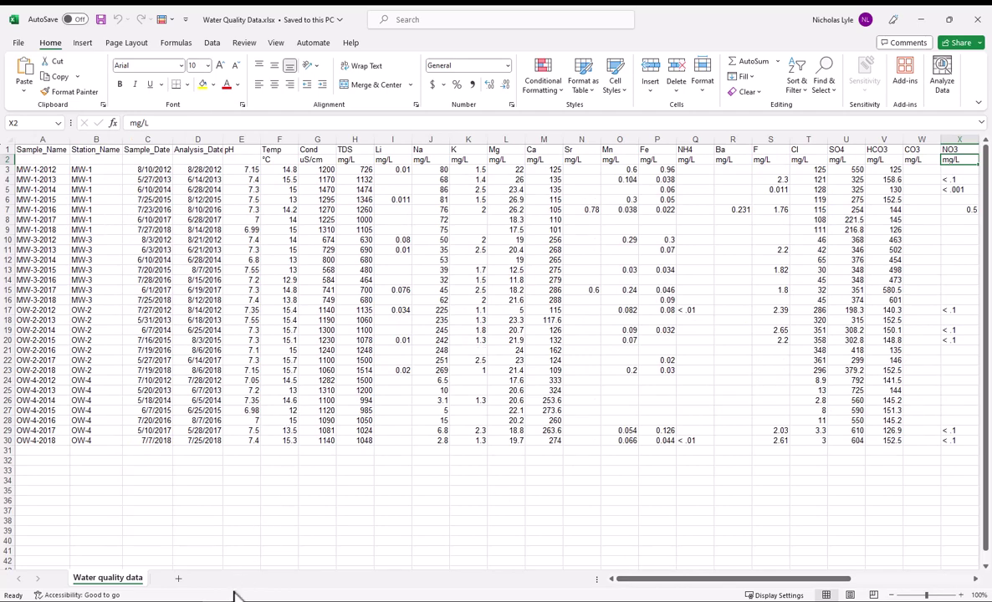
# Step: Switch to WQ data.xlsx and inspect the well ID, sample ID and analyte names like Chloride
pyautogui.moveTo(215, 599)
pyautogui.click(206, 560)
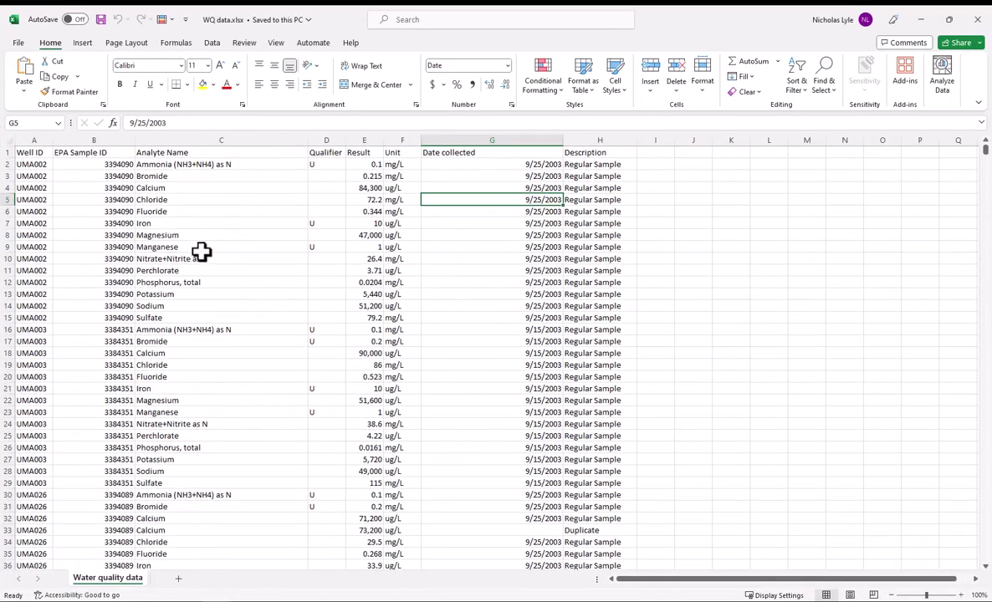
pyautogui.click(34, 164)
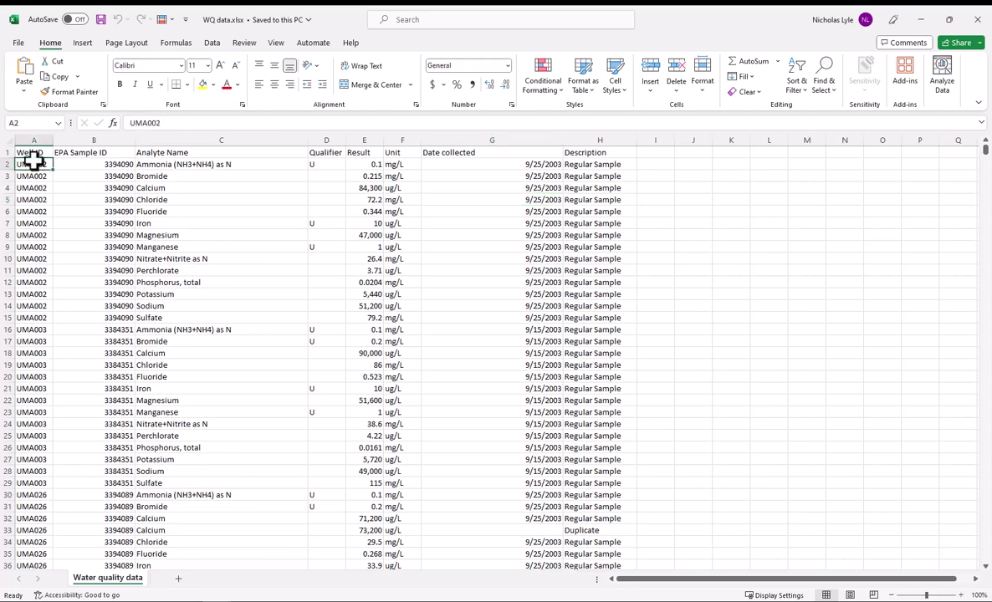
pyautogui.click(116, 165)
pyautogui.click(208, 167)
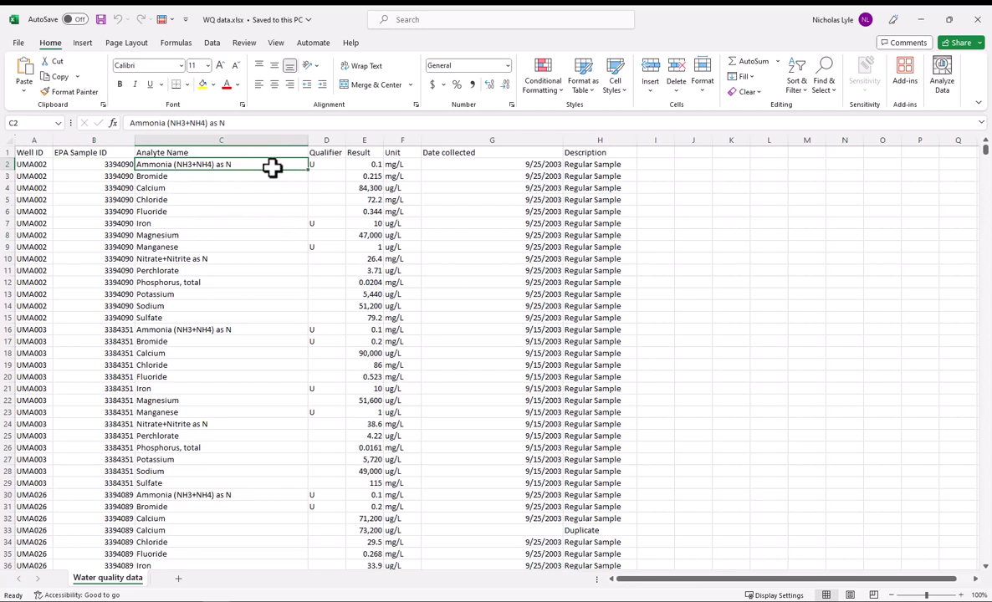
pyautogui.click(113, 166)
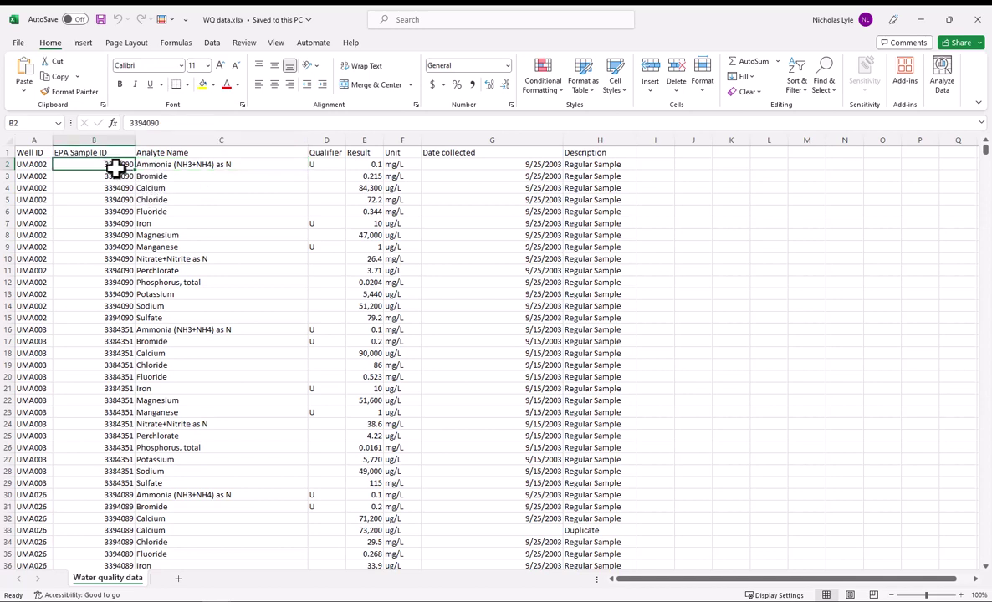
pyautogui.click(158, 166)
pyautogui.click(122, 175)
pyautogui.click(164, 177)
pyautogui.click(162, 188)
pyautogui.click(163, 200)
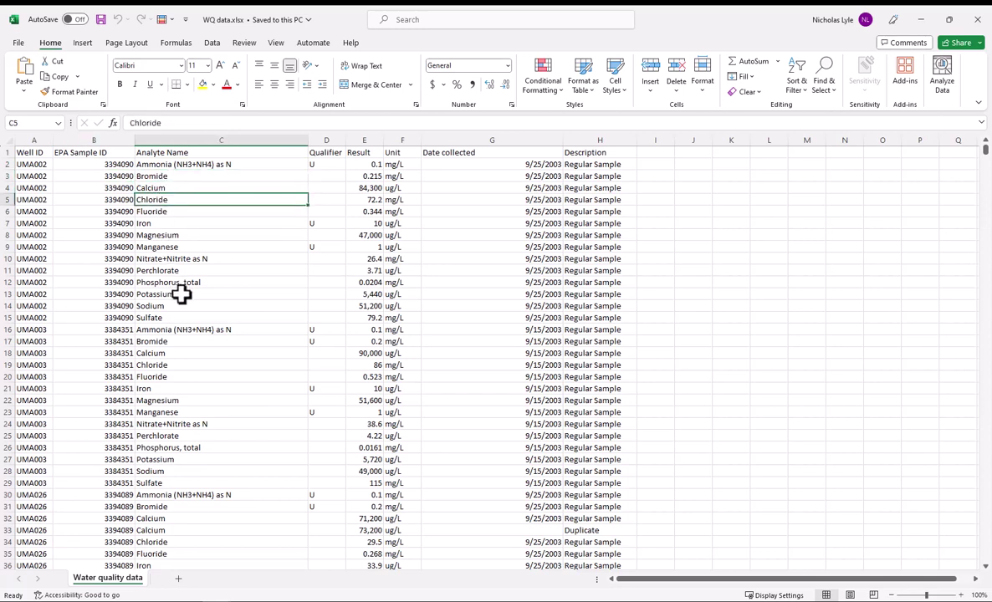
pyautogui.click(118, 330)
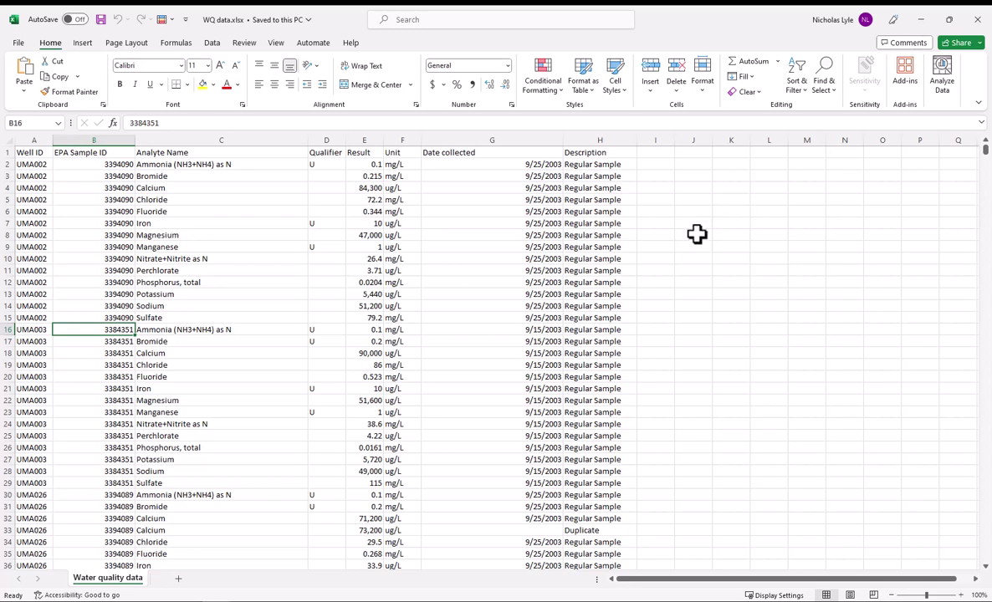
# Step: Select the headers Well ID through Description, then review dates and descriptions near the data's end
pyautogui.click(669, 212)
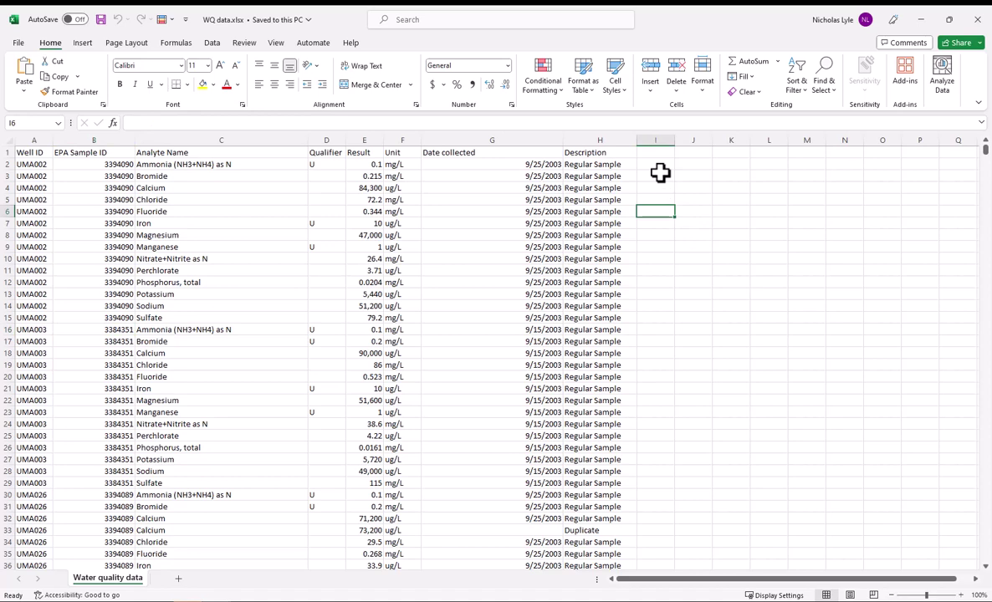
pyautogui.moveTo(27, 151); pyautogui.dragTo(582, 154)
pyautogui.click(35, 188)
pyautogui.click(50, 212)
pyautogui.scroll(-20, 62, 227)
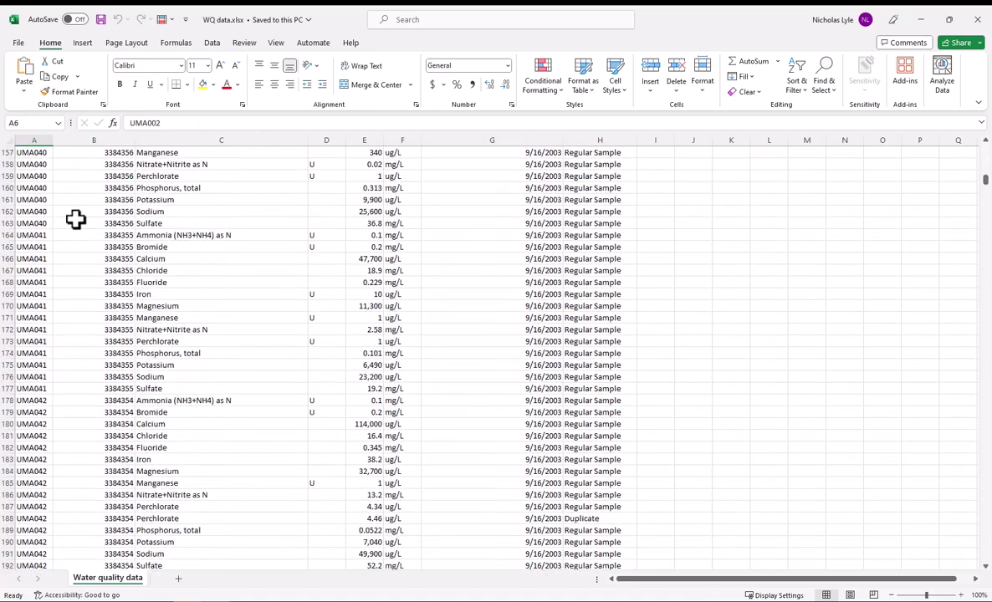
pyautogui.scroll(-15, 75, 219)
pyautogui.moveTo(985, 181); pyautogui.dragTo(985, 557)
pyautogui.click(542, 484)
pyautogui.scroll(-5, 535, 480)
pyautogui.click(594, 410)
pyautogui.click(848, 445)
# Step: Check sample IDs in the lower rows, around rows 981–998 such as 3424301
pyautogui.moveTo(986, 554); pyautogui.dragTo(925, 78)
pyautogui.click(694, 282)
pyautogui.scroll(-14, 713, 362)
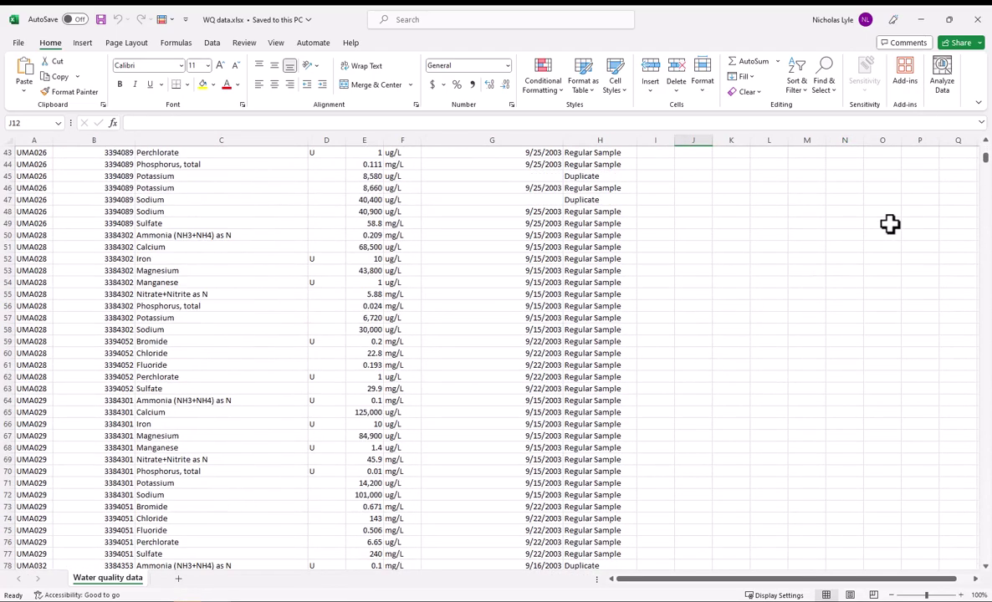
pyautogui.moveTo(986, 167); pyautogui.dragTo(985, 335)
pyautogui.click(80, 373)
pyautogui.scroll(-4, 81, 372)
pyautogui.click(113, 435)
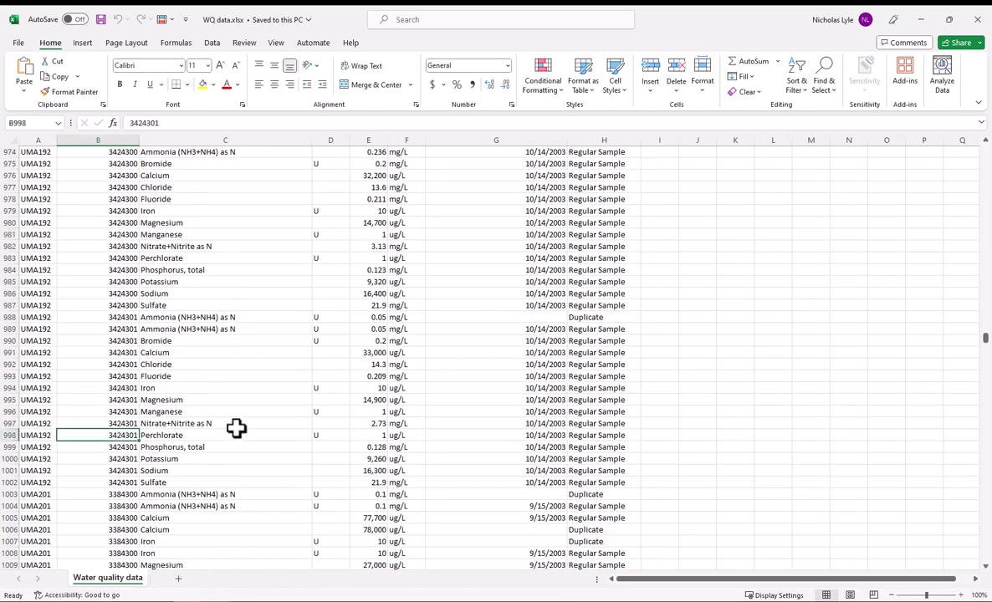
pyautogui.scroll(-6, 237, 428)
pyautogui.scroll(3, 598, 405)
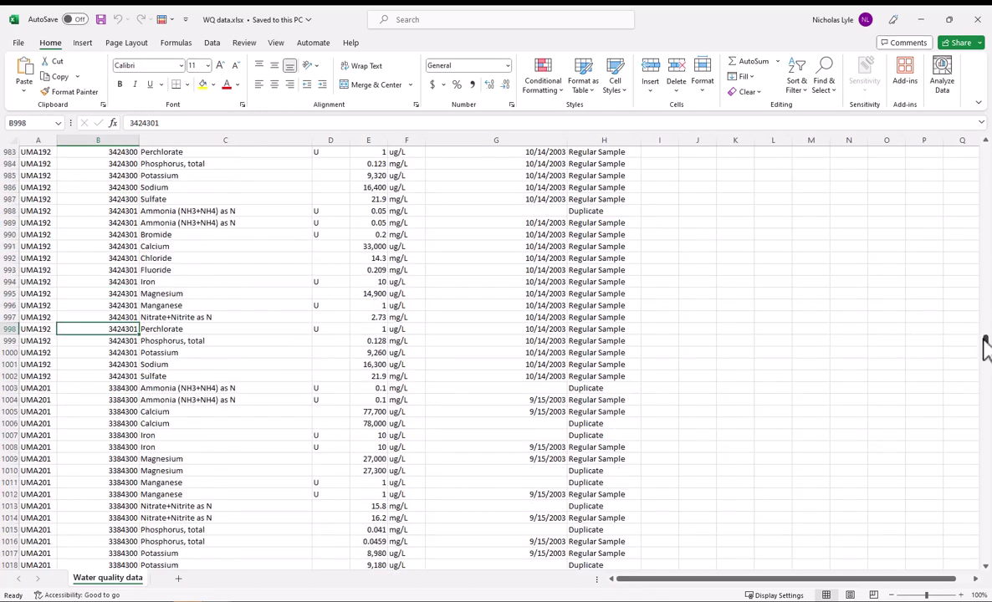
pyautogui.moveTo(986, 348); pyautogui.dragTo(956, 89)
pyautogui.click(655, 211)
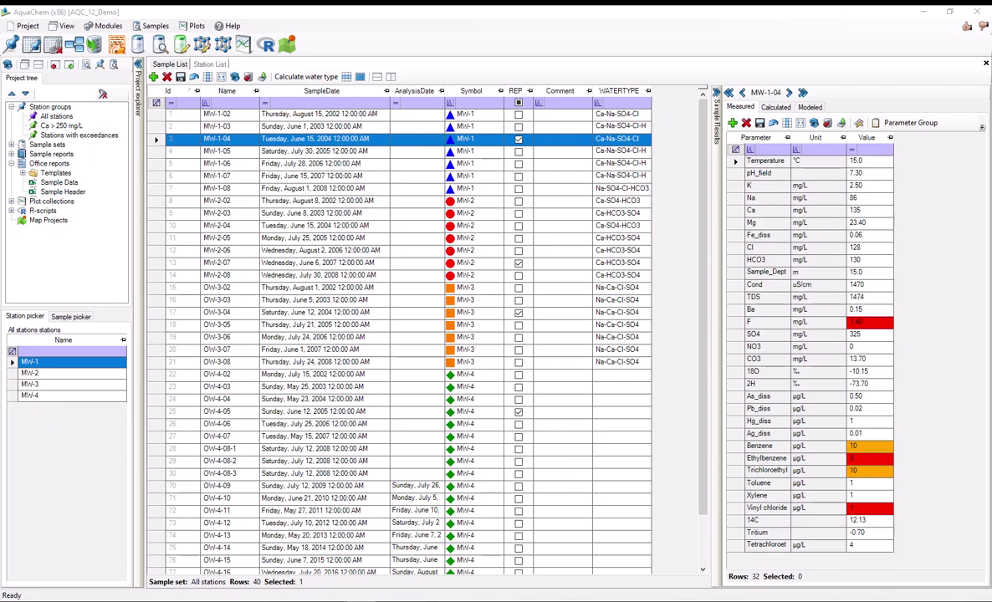
# Step: Glance at the Modules menu, then start Import Data with Samples as the import type
pyautogui.click(108, 27)
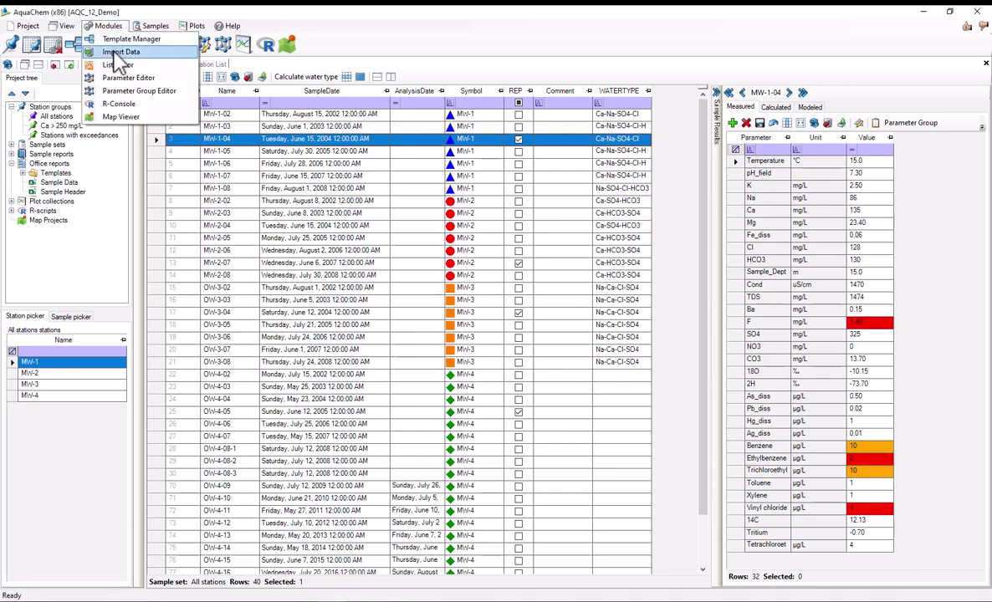
pyautogui.click(106, 27)
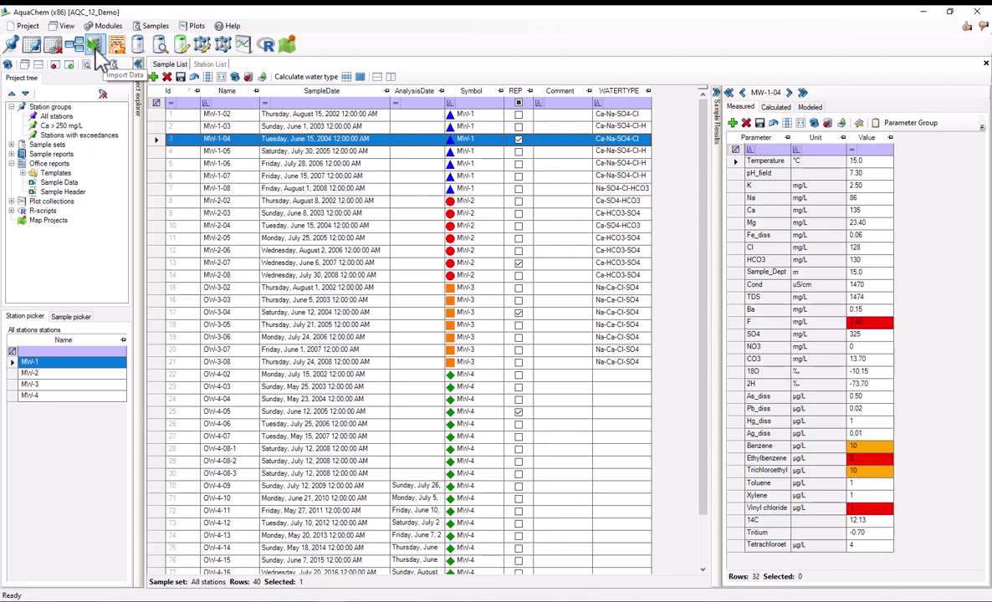
pyautogui.click(95, 47)
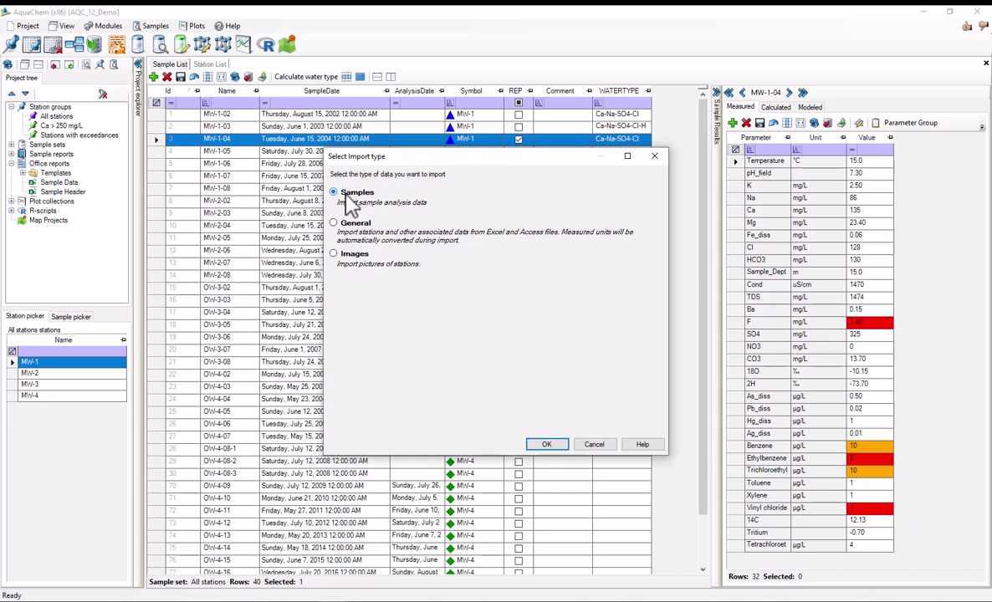
# Step: Confirm a Samples import, load WQ data.xlsx into the Import Data Wizard, and continue to Mapping
pyautogui.click(546, 444)
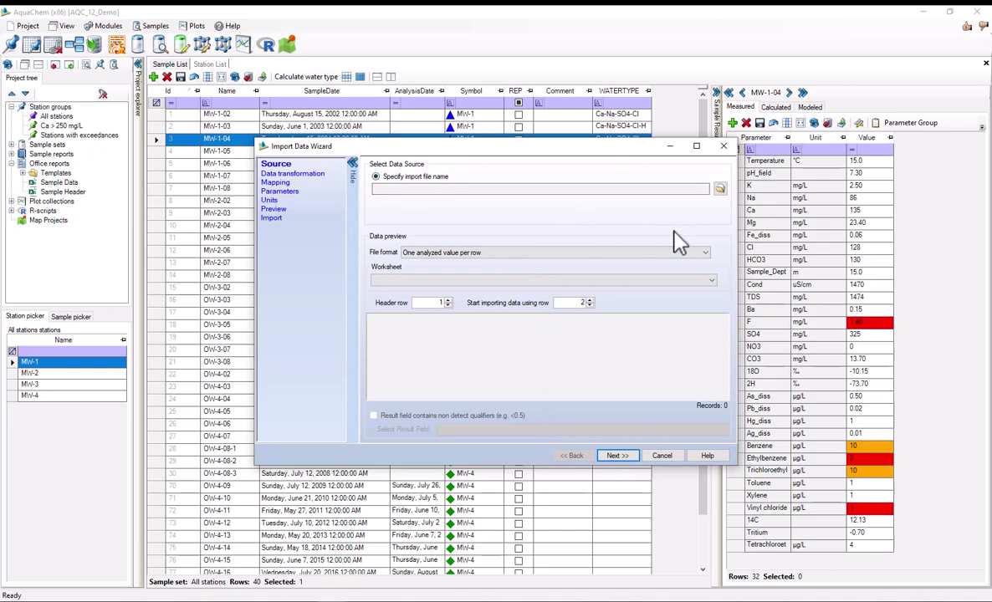
pyautogui.click(720, 190)
pyautogui.click(456, 244)
pyautogui.click(617, 445)
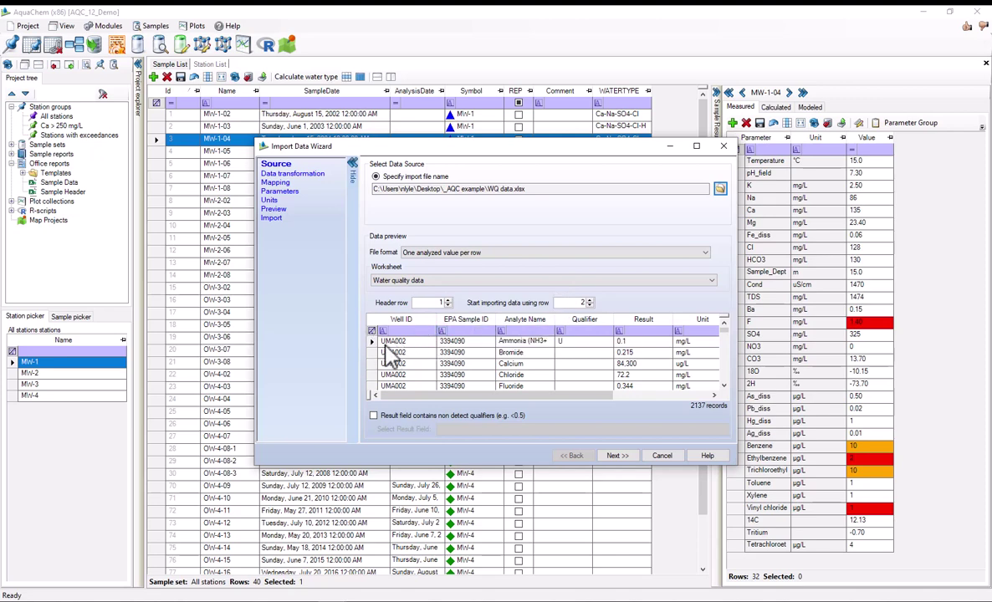
pyautogui.click(629, 456)
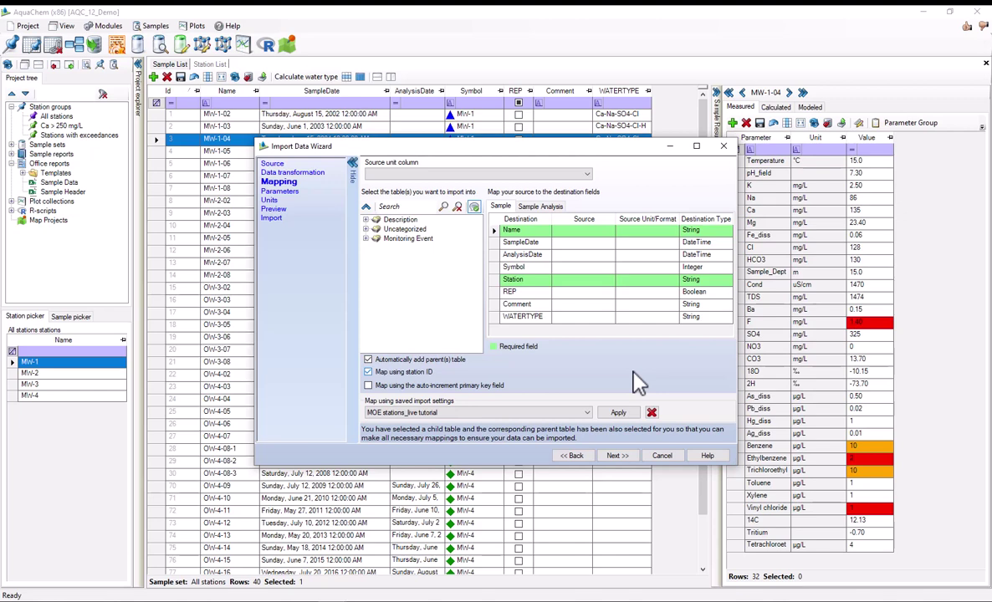
# Step: Review the current source columns for Name, Station, Symbol and SampleDate on the Mapping page
pyautogui.click(565, 232)
pyautogui.click(566, 281)
pyautogui.click(565, 231)
pyautogui.click(575, 262)
pyautogui.click(583, 244)
# Step: Set the Source unit column to Unit and move the wizard aside
pyautogui.click(456, 182)
pyautogui.click(436, 221)
pyautogui.moveTo(573, 143); pyautogui.dragTo(494, 189)
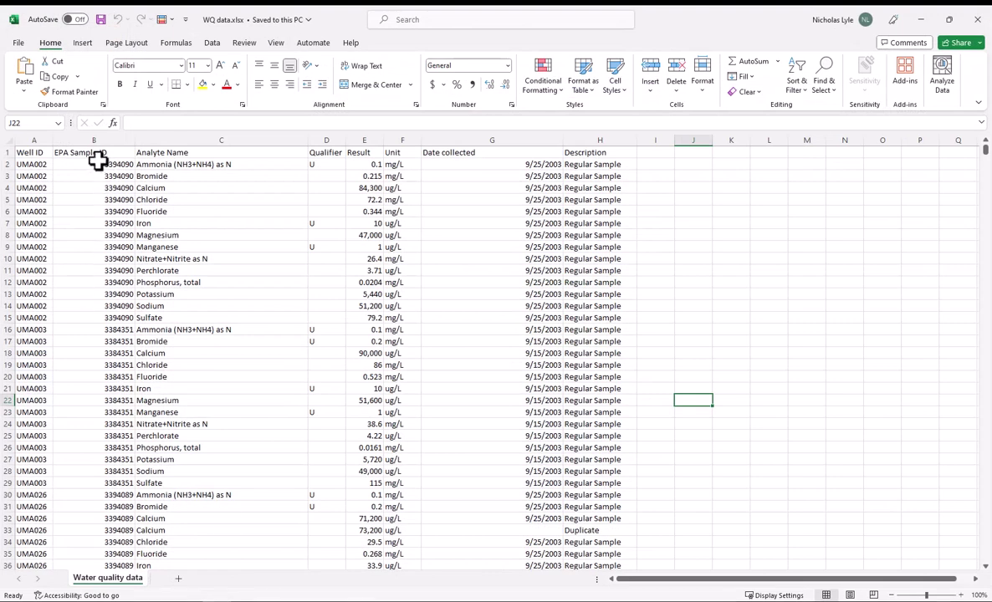
# Step: Check the EPA Sample ID, Well ID and Date collected values, then minimize the workbook
pyautogui.click(98, 162)
pyautogui.click(89, 153)
pyautogui.click(101, 165)
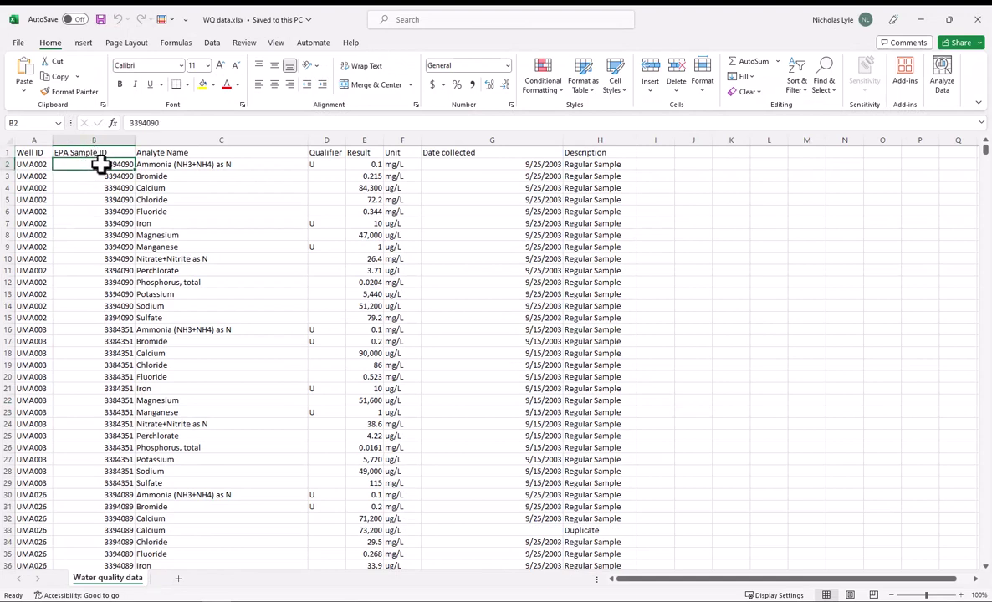
pyautogui.click(37, 151)
pyautogui.doubleClick(40, 164)
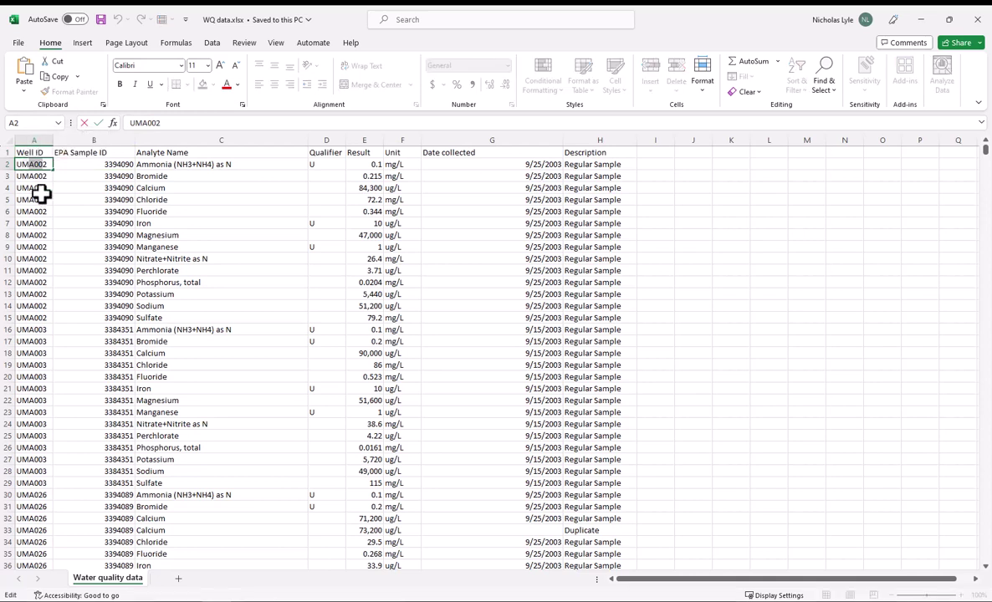
pyautogui.click(39, 197)
pyautogui.click(534, 173)
pyautogui.click(921, 17)
# Step: Map sample Name to EPA Sample ID, Station to Well ID and SampleDate to Date collected
pyautogui.click(529, 278)
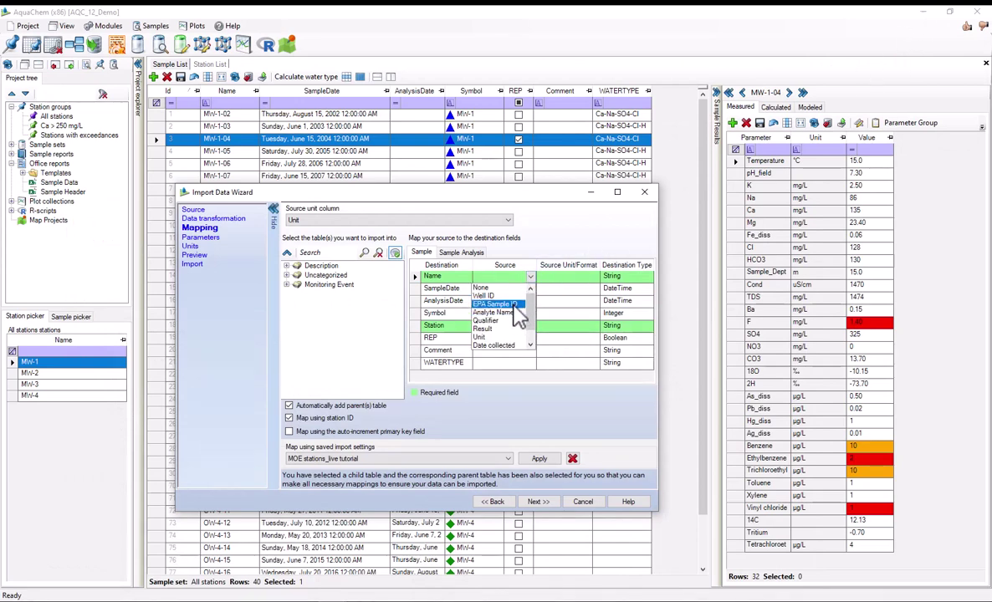
pyautogui.click(514, 307)
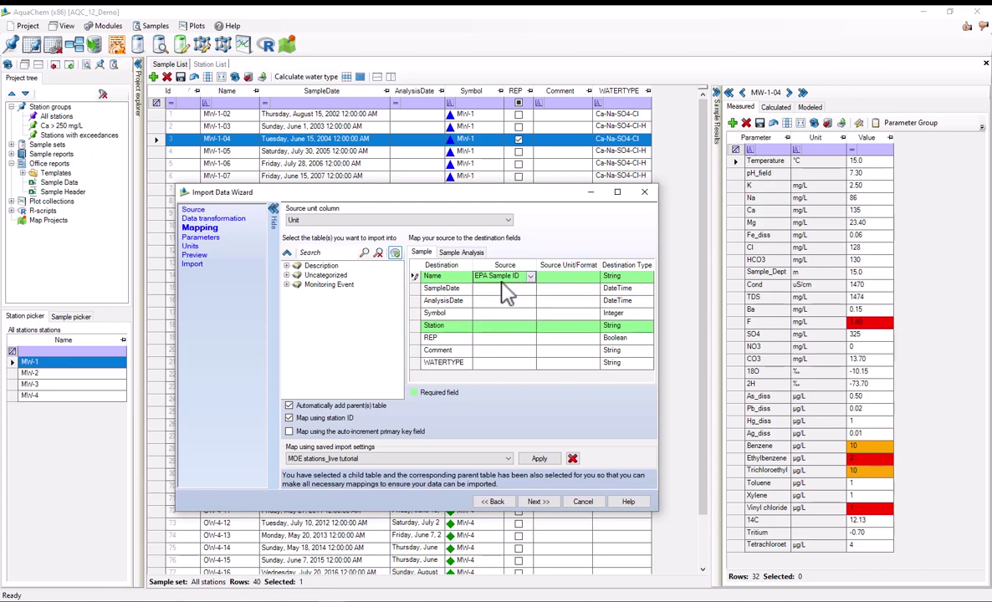
pyautogui.click(531, 327)
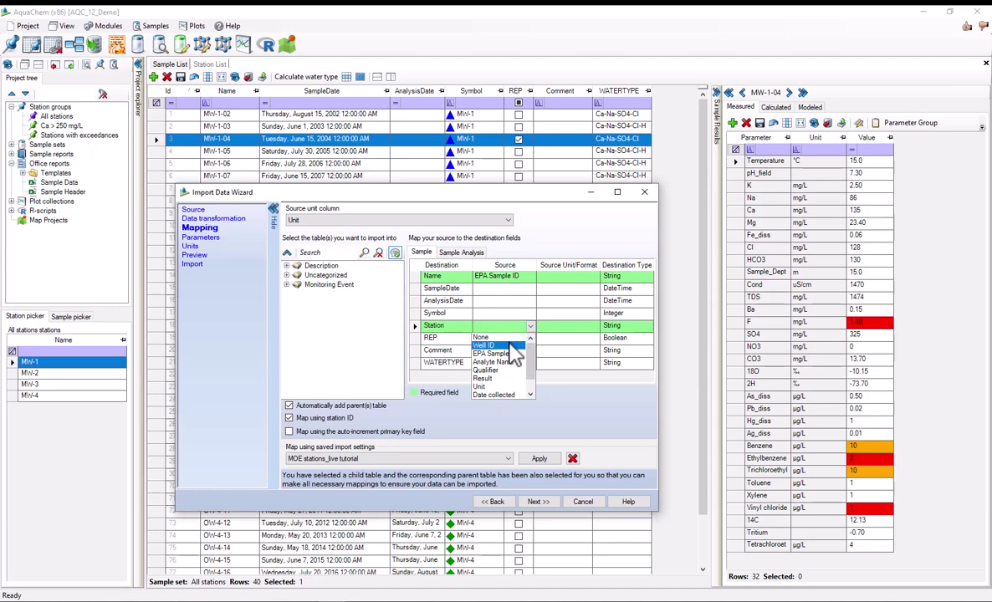
pyautogui.click(512, 345)
pyautogui.click(528, 289)
pyautogui.click(511, 357)
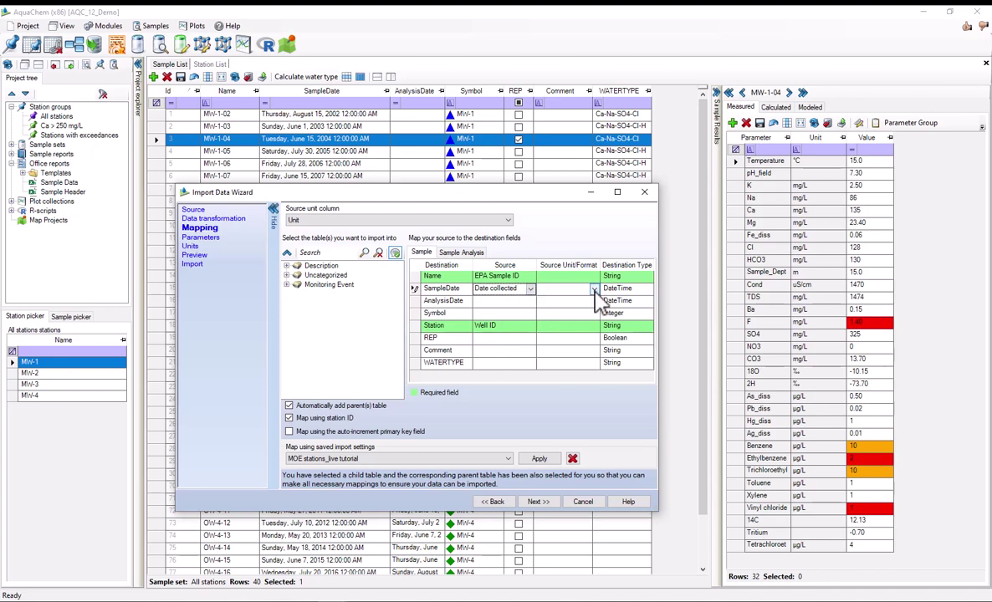
# Step: Set the SampleDate format to M/dd/yy and show the Sample Analysis mappings
pyautogui.click(594, 289)
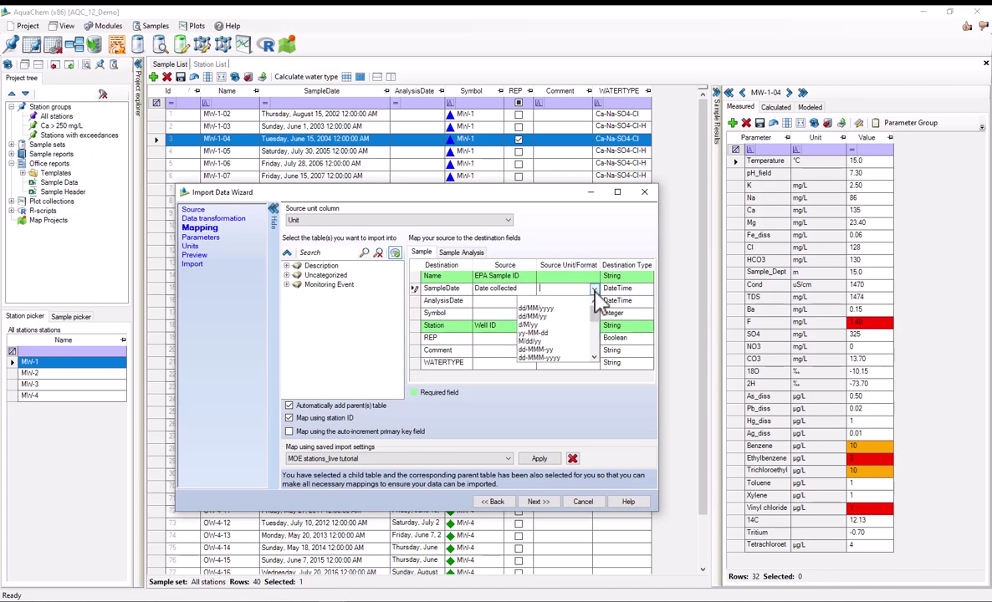
pyautogui.click(545, 342)
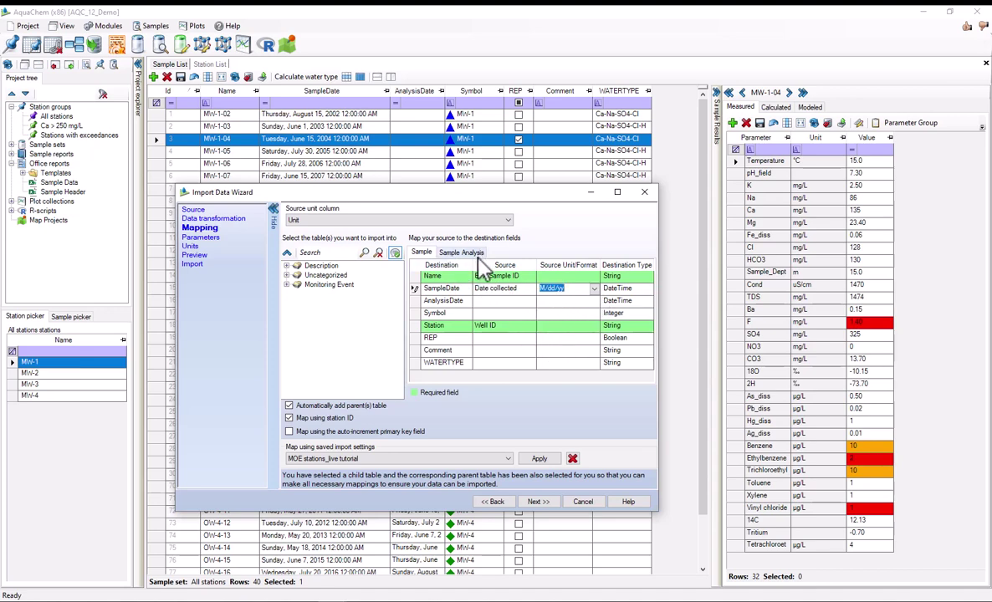
pyautogui.click(468, 252)
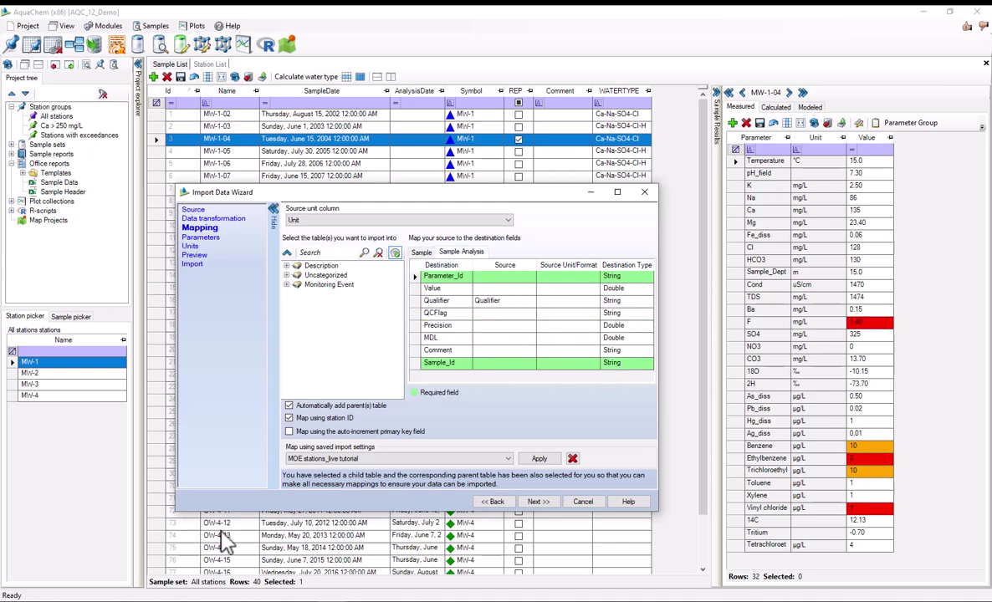
pyautogui.click(499, 278)
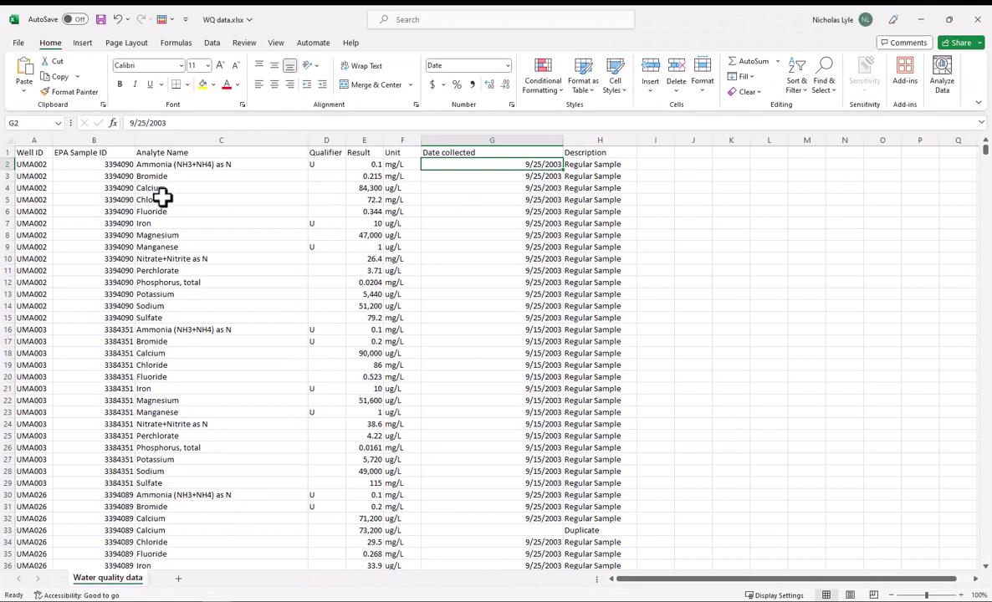
pyautogui.click(81, 153)
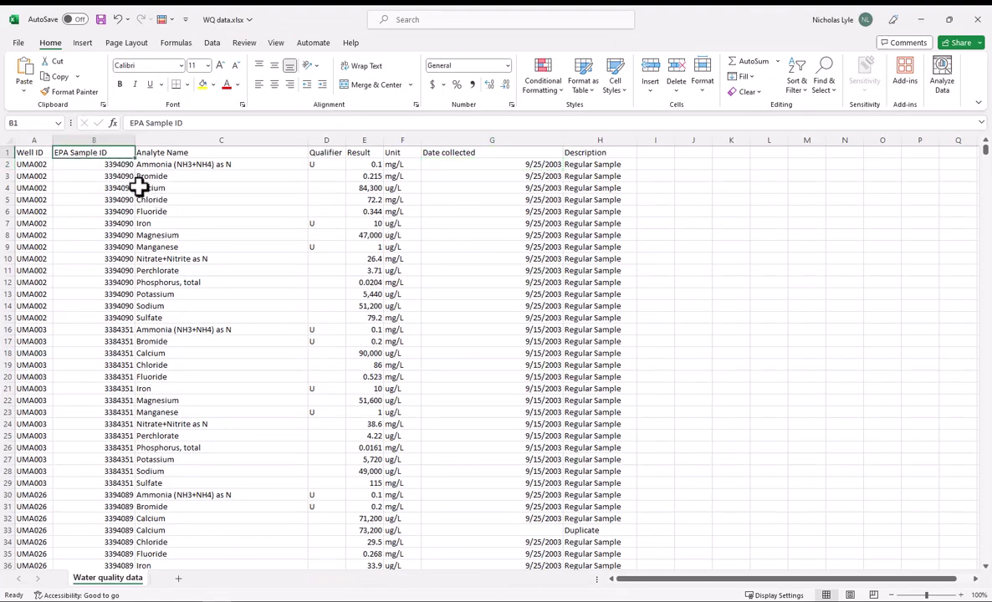
pyautogui.click(176, 154)
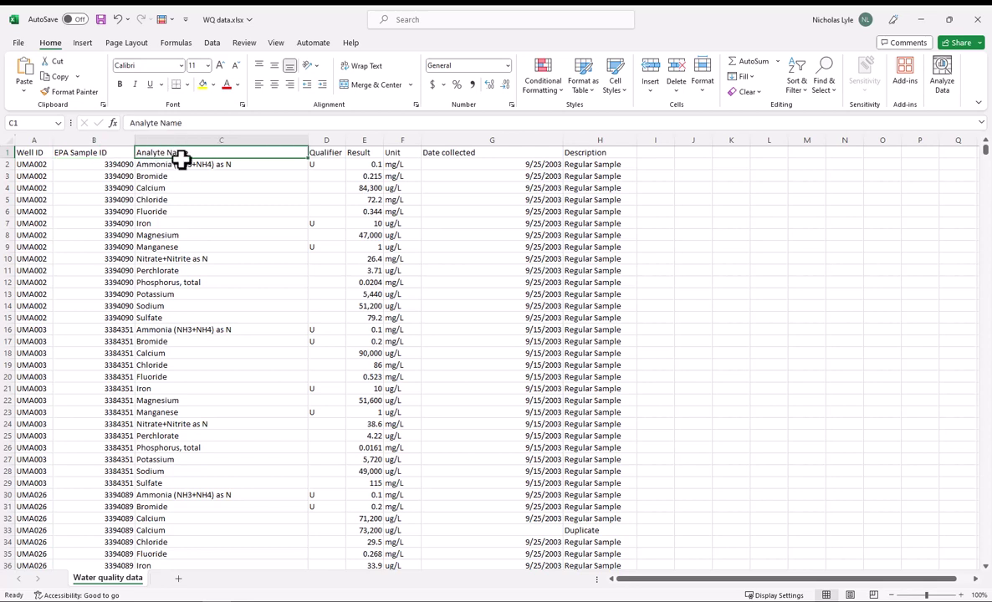
# Step: On Sample Analysis, map Parameter_Id to Analyte Name, Sample_Id to EPA Sample ID, and Value to Result
pyautogui.click(921, 18)
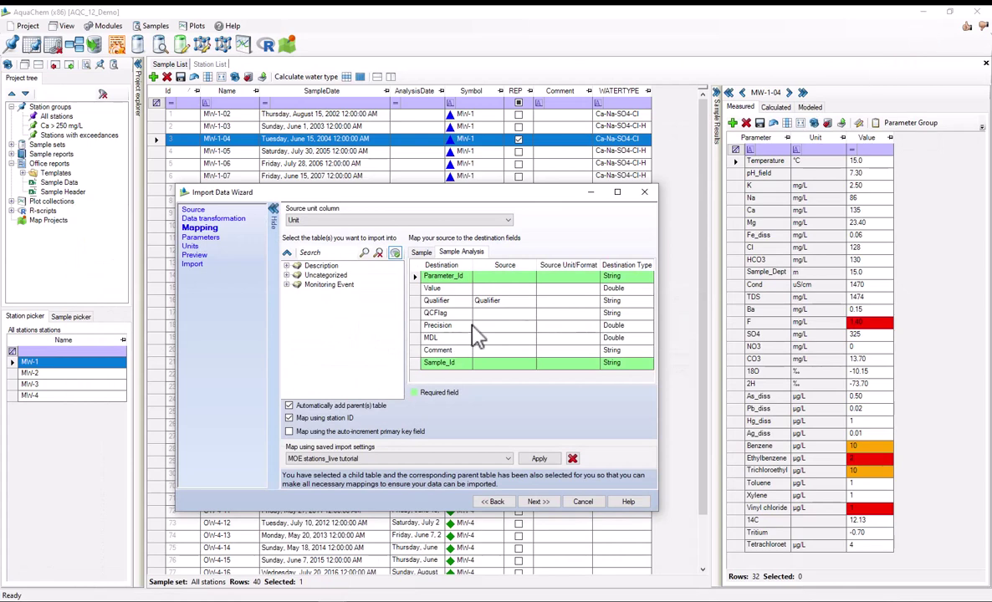
pyautogui.click(530, 277)
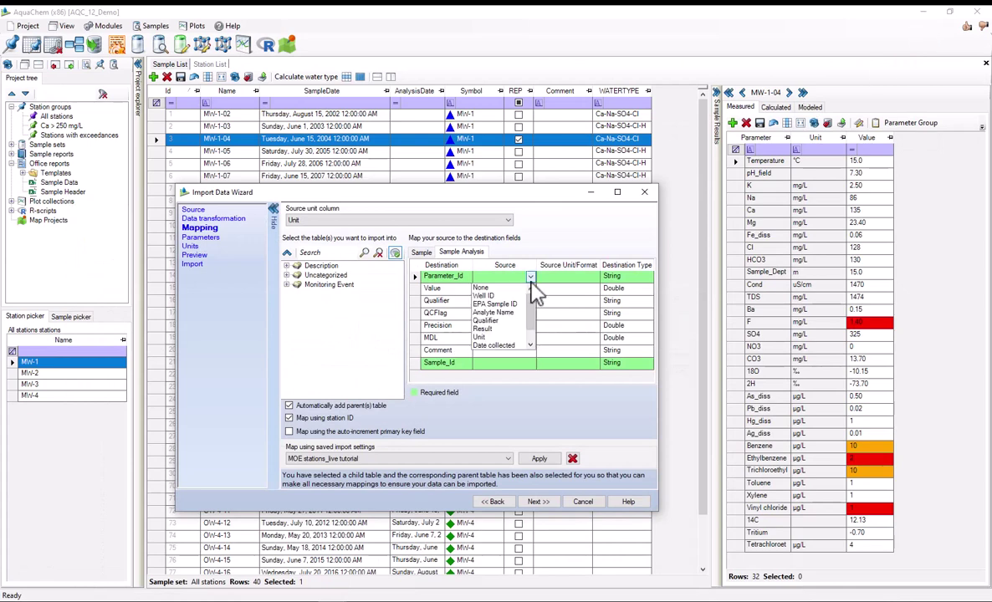
pyautogui.click(493, 312)
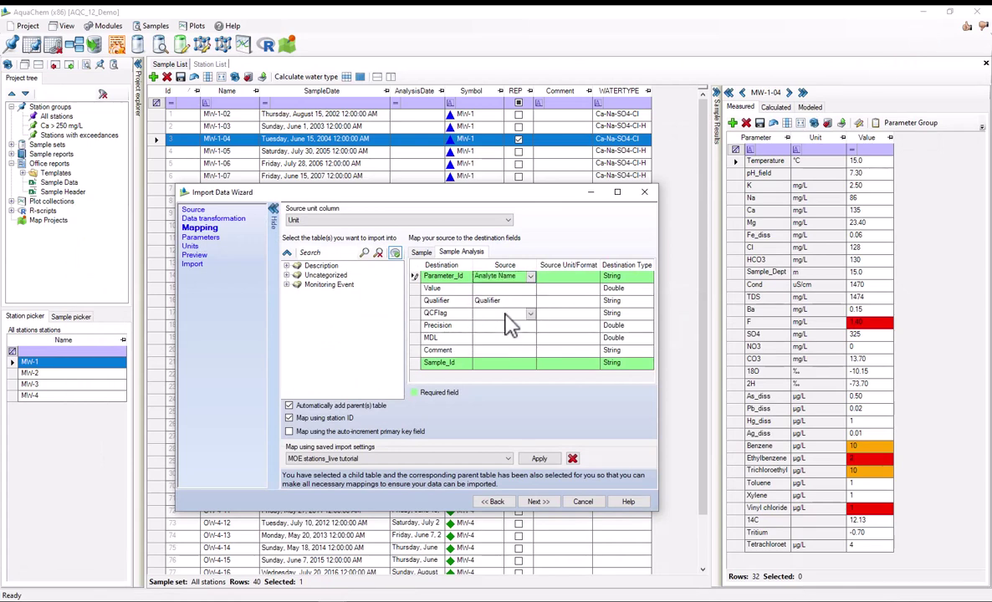
pyautogui.click(531, 365)
pyautogui.click(495, 390)
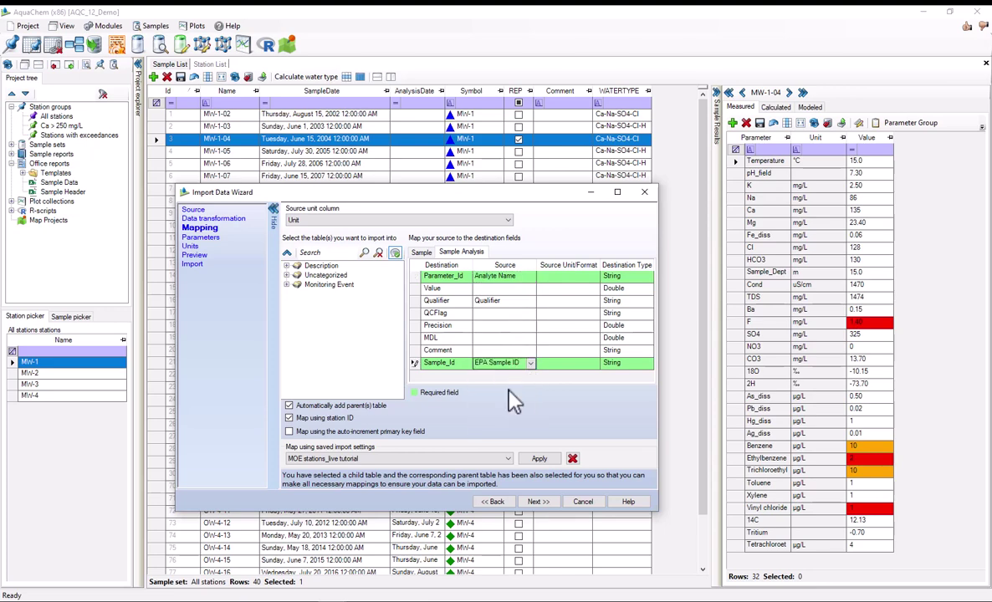
pyautogui.moveTo(512, 295)
pyautogui.click(531, 289)
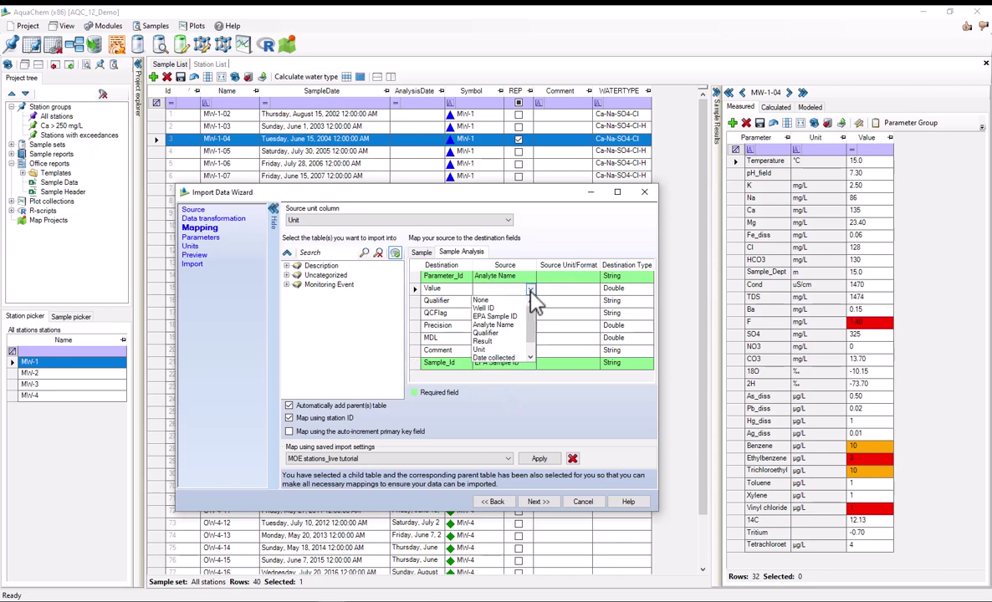
pyautogui.click(490, 342)
# Step: Set the analysis Comment to None and map the sample Comment to Description
pyautogui.click(530, 362)
pyautogui.scroll(-1, 513, 390)
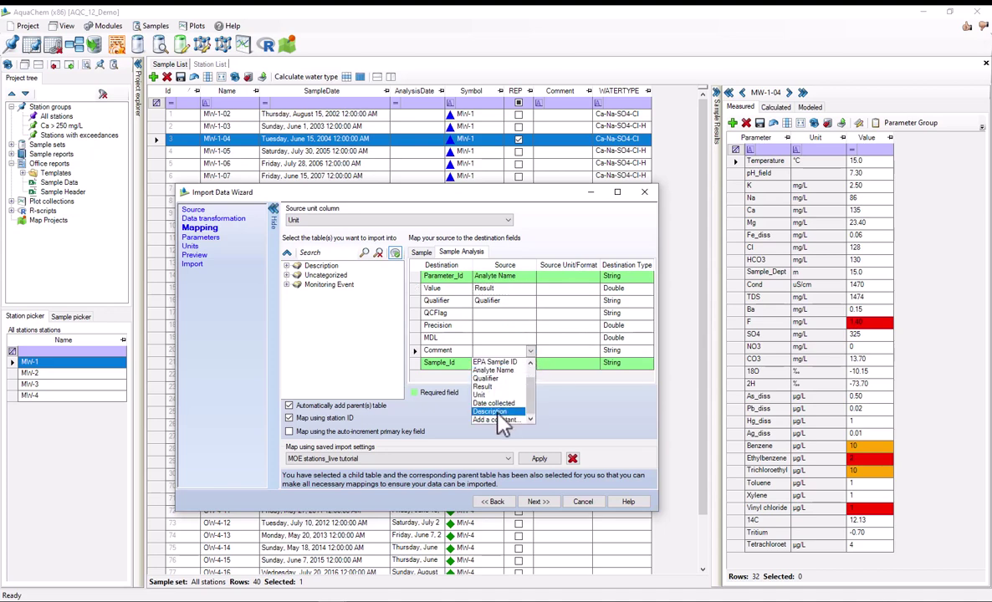
pyautogui.click(497, 412)
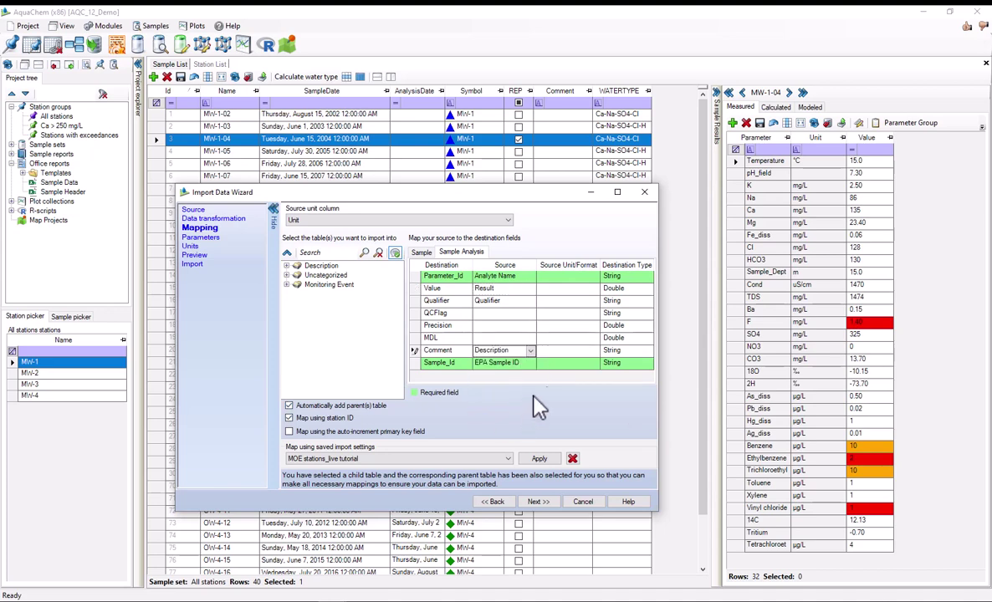
pyautogui.click(530, 350)
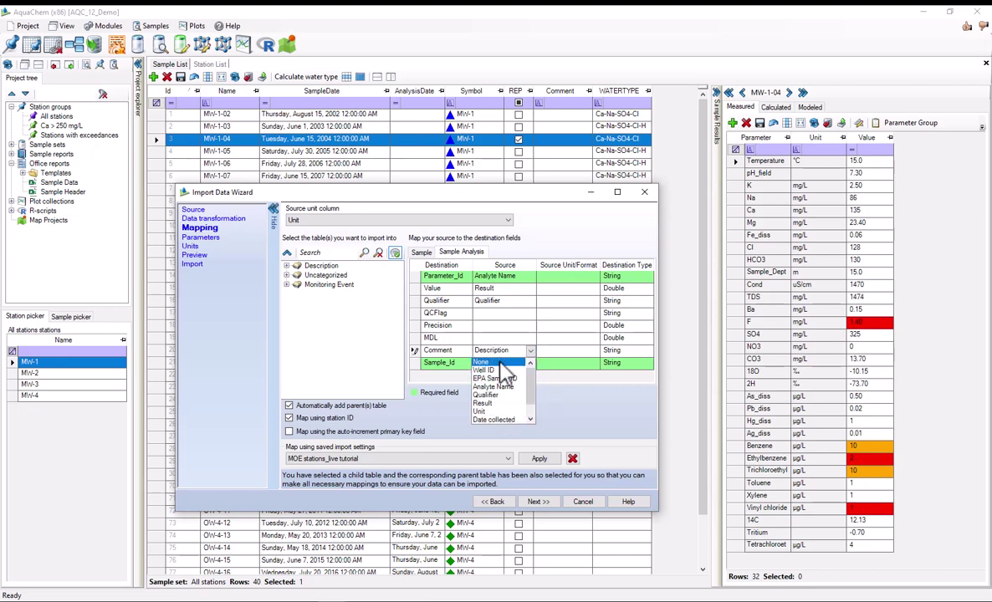
pyautogui.click(500, 378)
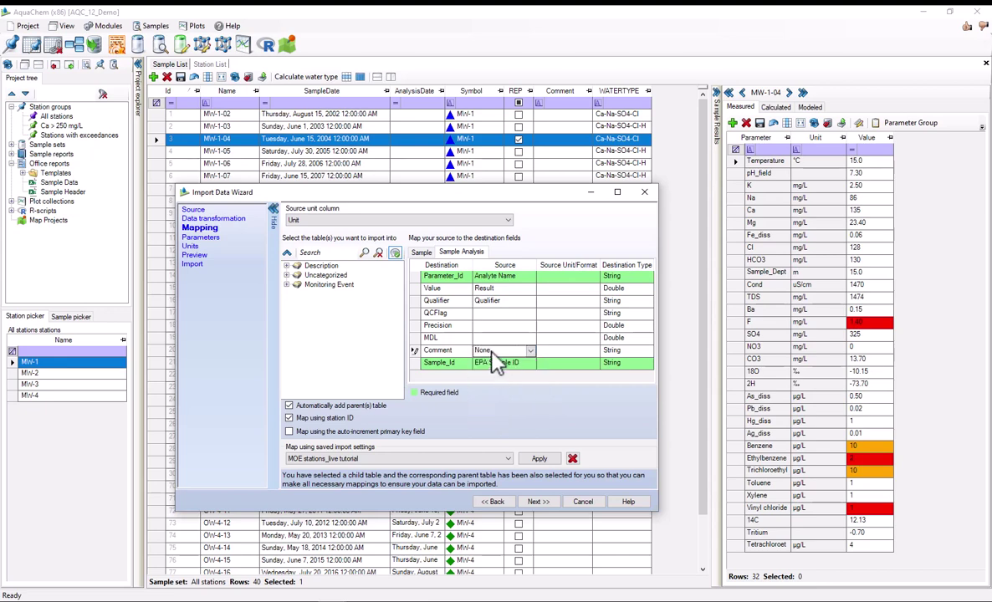
pyautogui.click(421, 252)
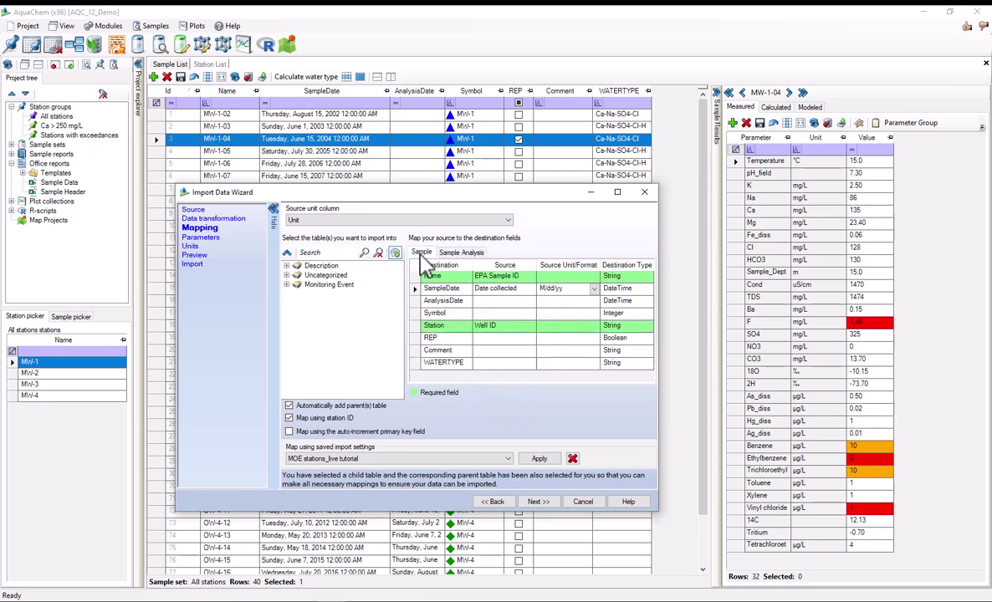
pyautogui.click(531, 351)
pyautogui.scroll(-2, 512, 402)
pyautogui.click(505, 412)
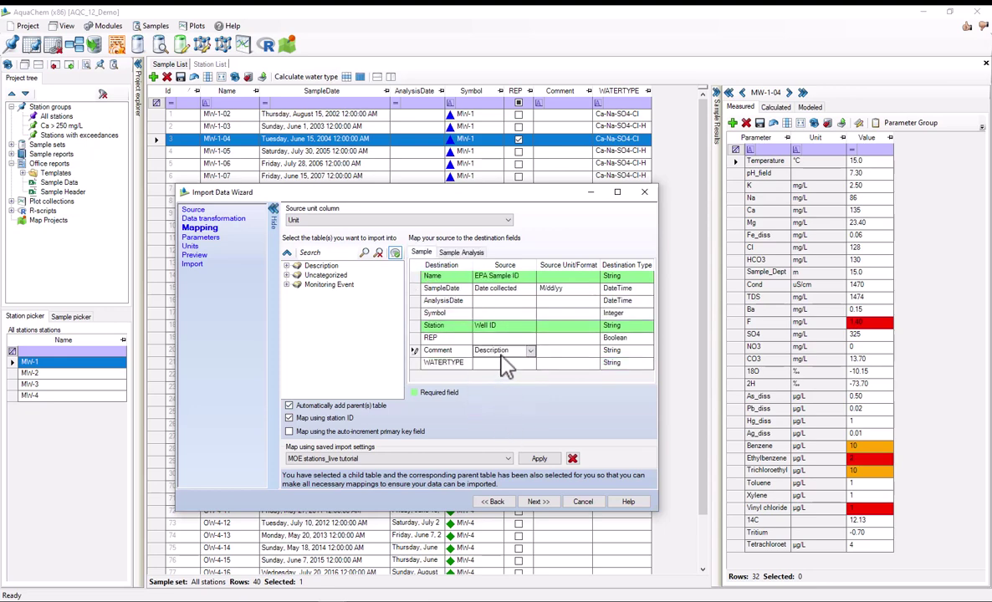
# Step: Validate the mapping and set the duplicate analyses action to Agreed, keeping only the last values
pyautogui.click(539, 502)
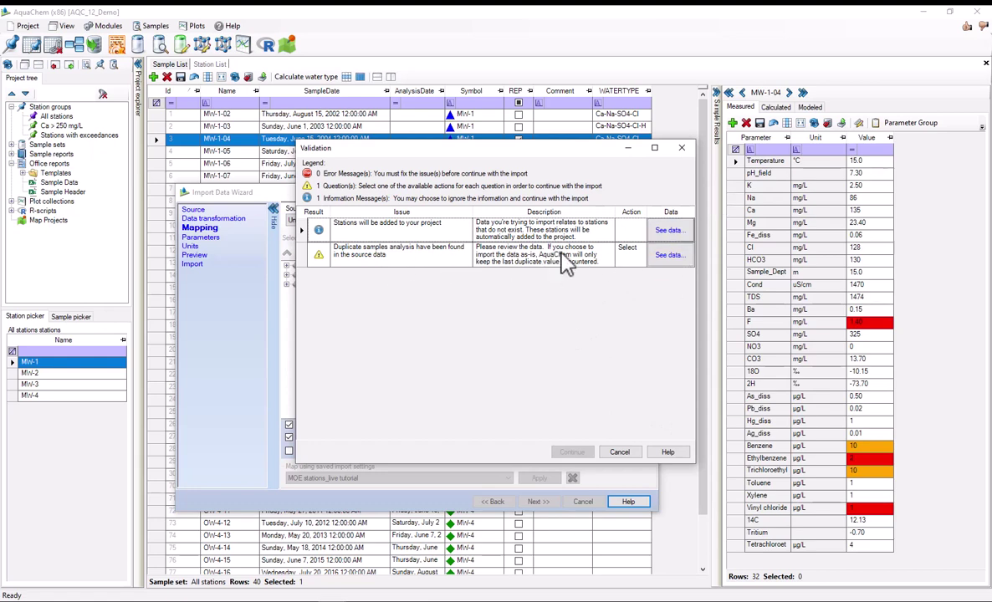
pyautogui.click(629, 251)
pyautogui.click(635, 255)
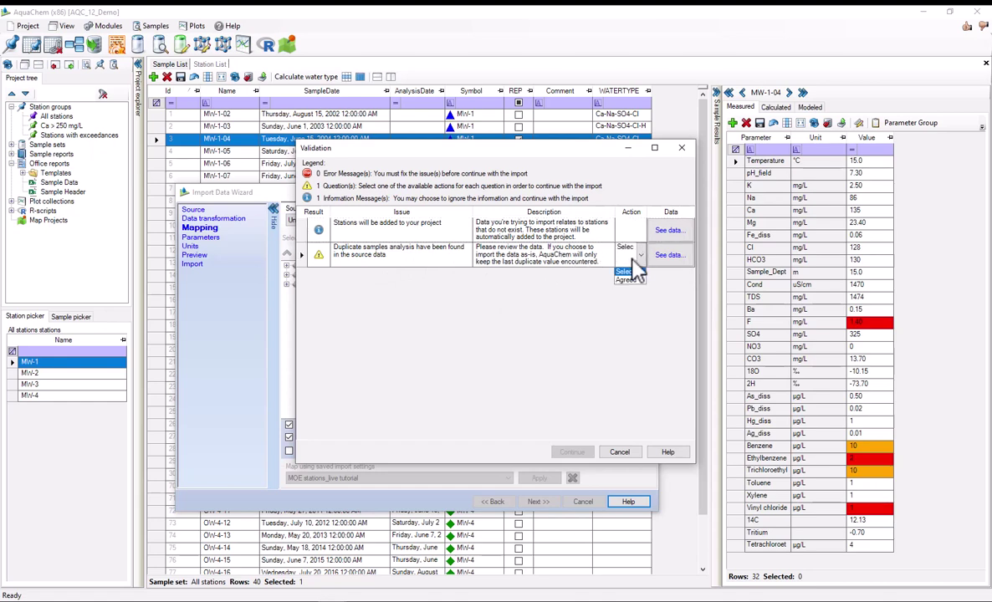
pyautogui.click(625, 281)
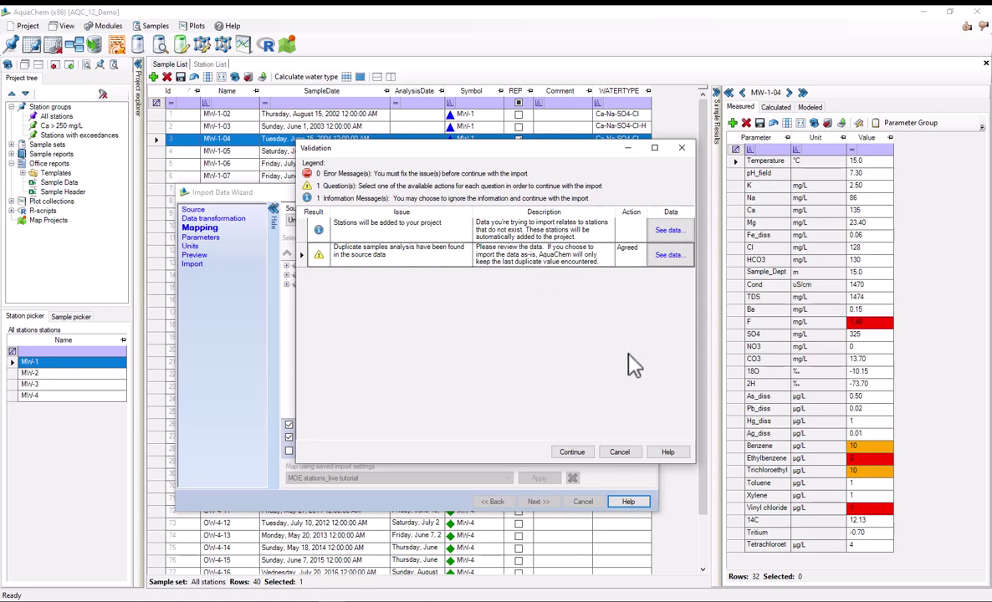
# Step: Review the duplicate analysis records, then continue to the Parameters matching step
pyautogui.click(669, 256)
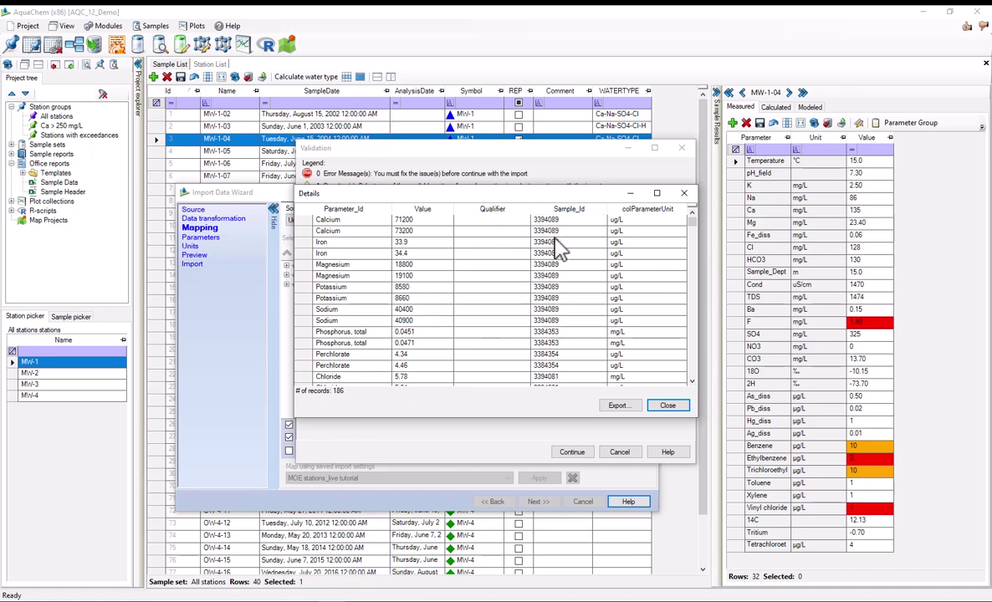
pyautogui.scroll(-5, 548, 314)
pyautogui.scroll(-5, 561, 326)
pyautogui.click(667, 406)
pyautogui.click(589, 454)
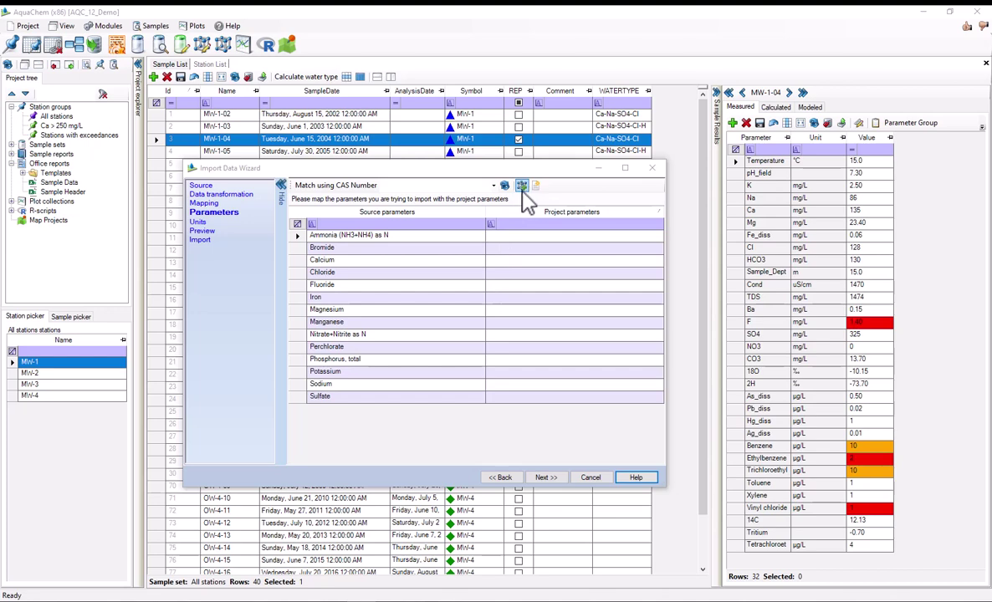
# Step: Import Bromide from the master chemicals list as a project parameter matched to source Bromide
pyautogui.click(521, 186)
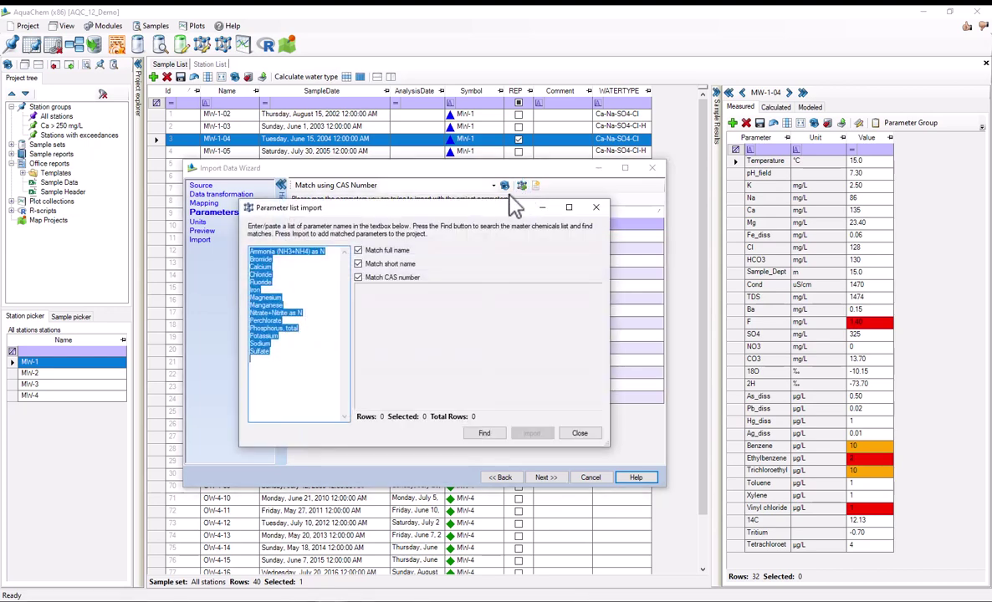
pyautogui.click(484, 433)
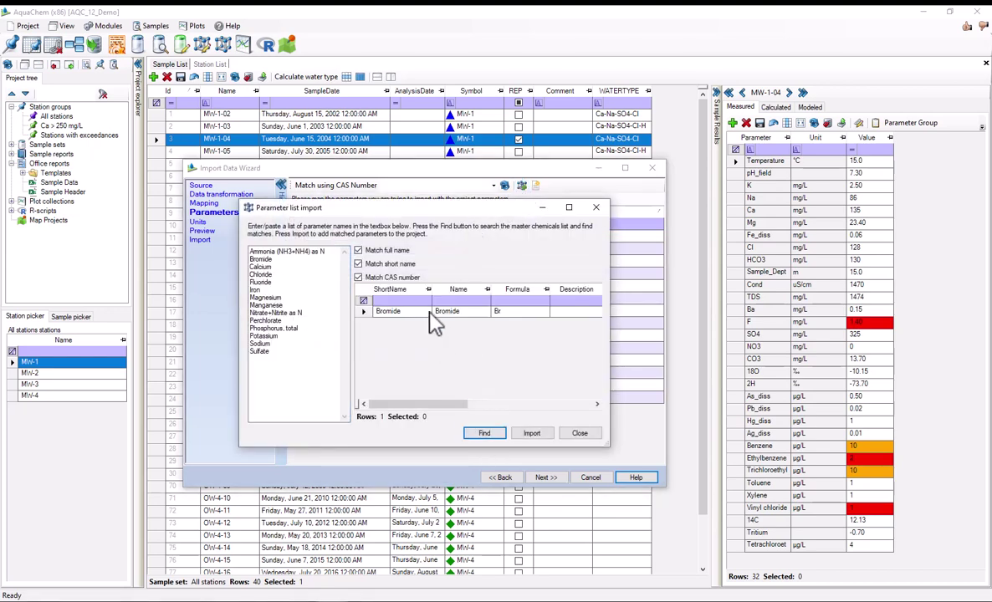
pyautogui.click(535, 435)
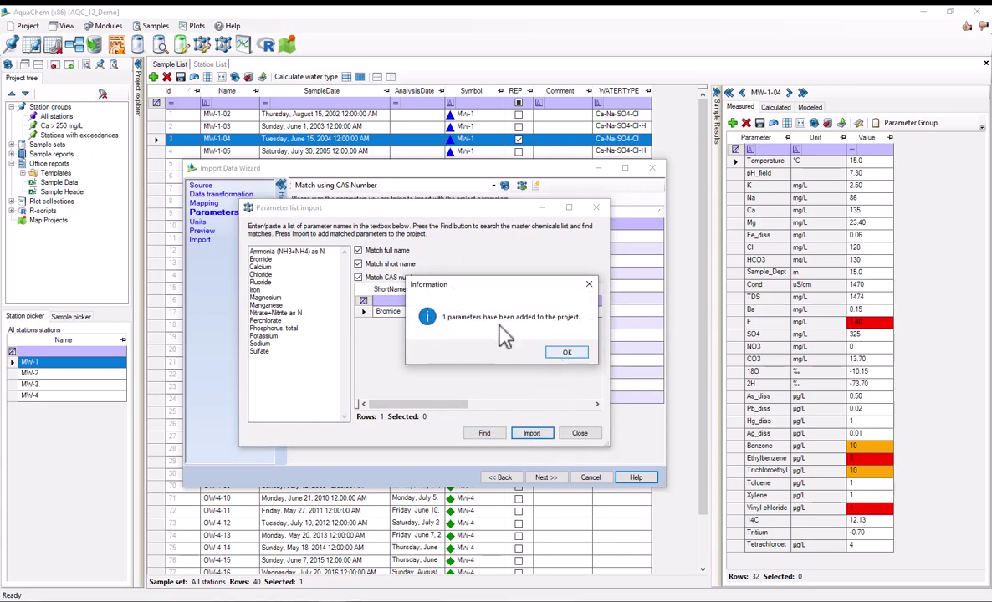
pyautogui.click(568, 353)
pyautogui.click(578, 432)
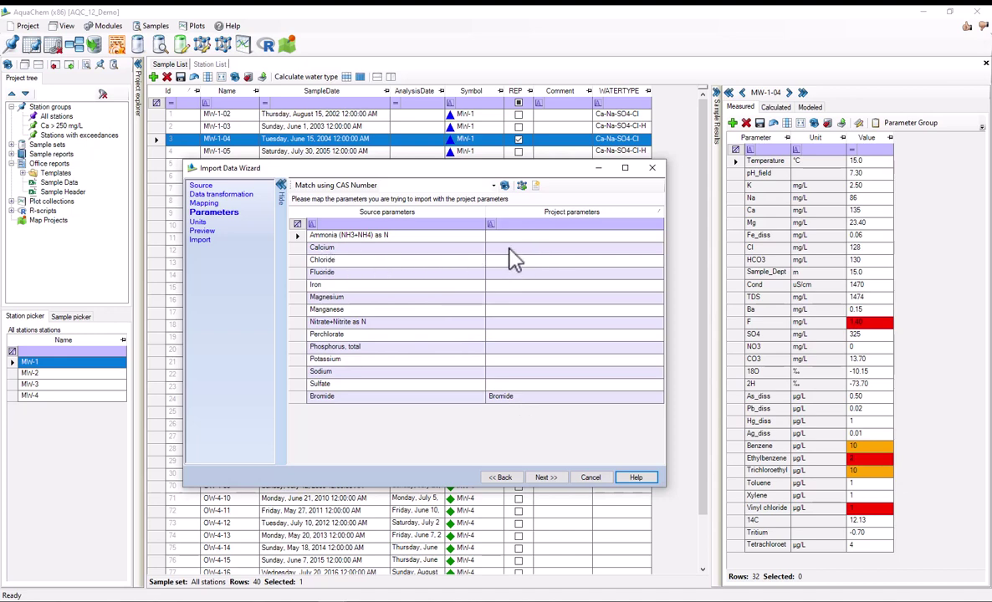
# Step: Match Calcium to Ca, Chloride to Cl, and Iron to Fe_diss
pyautogui.click(501, 250)
pyautogui.click(504, 255)
pyautogui.click(435, 267)
pyautogui.write('ca')
pyautogui.click(356, 278)
pyautogui.click(435, 426)
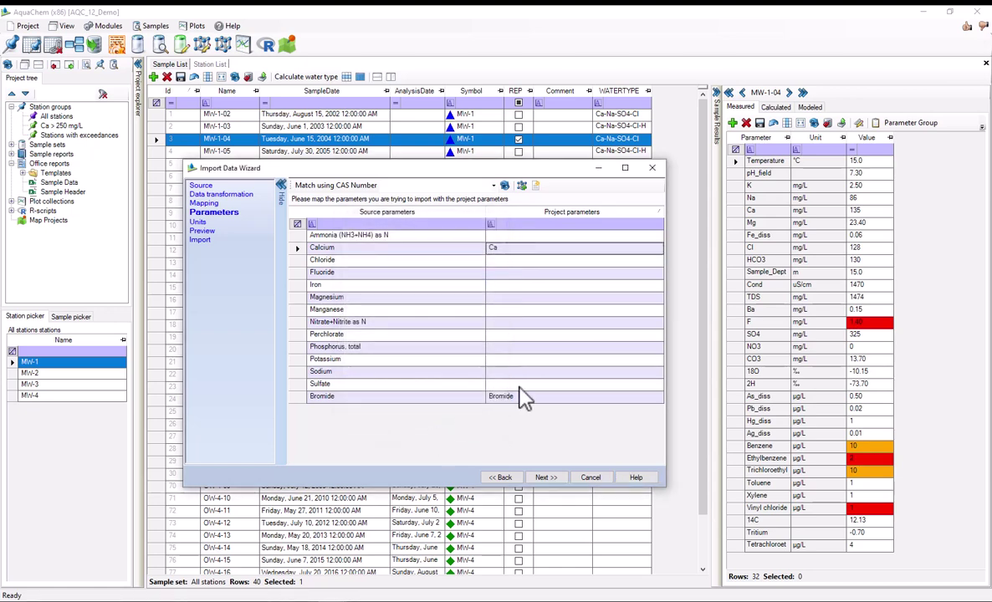
pyautogui.click(498, 263)
pyautogui.write('cl')
pyautogui.press('Return')
pyautogui.press('Return')
pyautogui.doubleClick(368, 278)
pyautogui.click(498, 284)
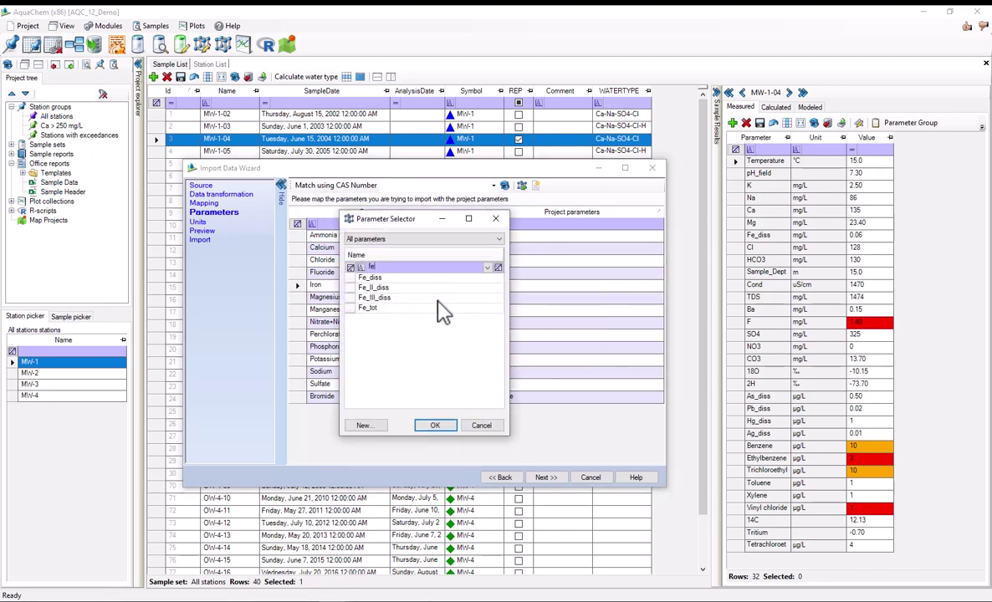
pyautogui.click(402, 278)
pyautogui.click(435, 426)
# Step: Match Magnesium to Mg and Manganese to Mn_diss
pyautogui.click(498, 296)
pyautogui.click(368, 266)
pyautogui.write('mg')
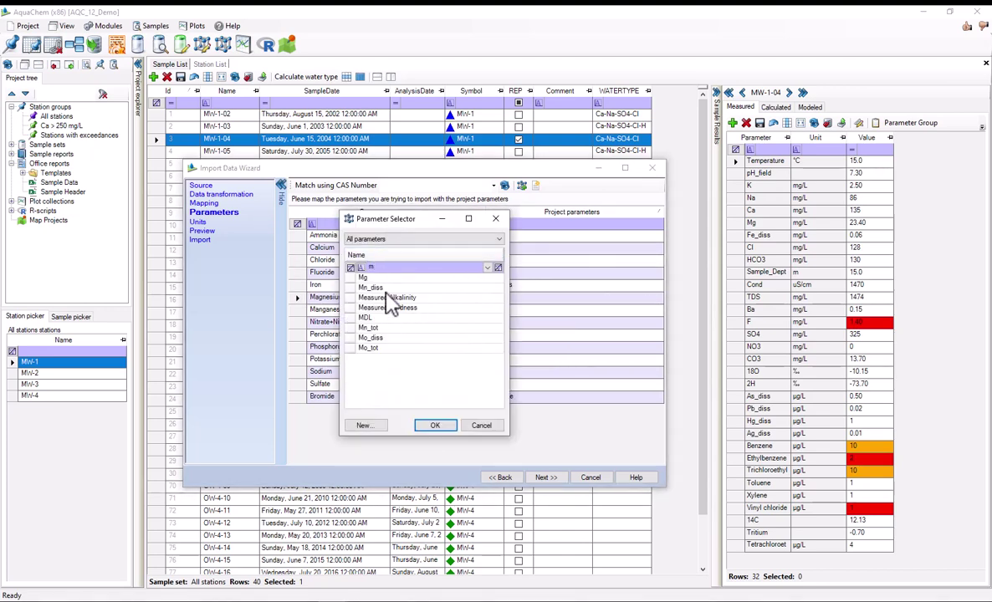
pyautogui.click(368, 277)
pyautogui.click(446, 425)
pyautogui.click(498, 310)
pyautogui.click(388, 285)
pyautogui.click(436, 423)
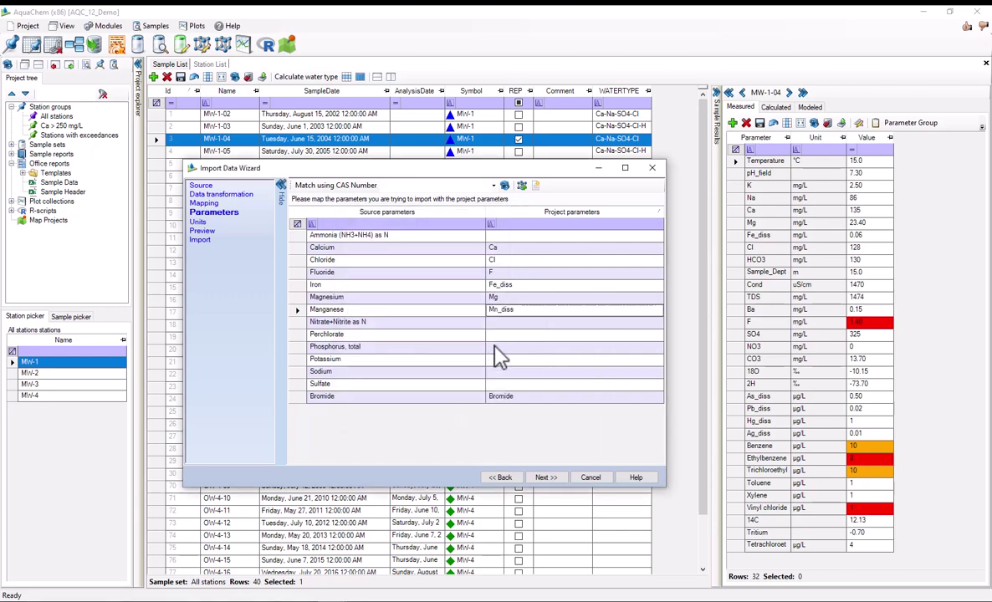
pyautogui.click(496, 350)
pyautogui.click(481, 425)
# Step: Match Potassium to K, Sodium to Na, Sulfate to SO4, and create stubs for the unmatched analytes
pyautogui.click(498, 359)
pyautogui.write('k')
pyautogui.press('Return')
pyautogui.click(497, 372)
pyautogui.write('n')
pyautogui.click(368, 290)
pyautogui.click(435, 425)
pyautogui.click(497, 384)
pyautogui.write('so')
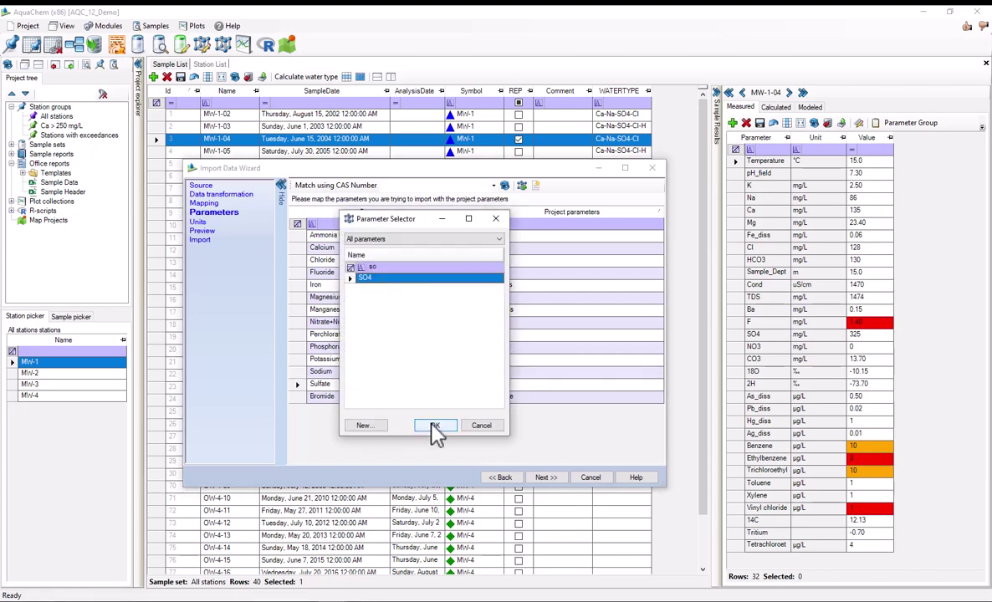
pyautogui.click(435, 425)
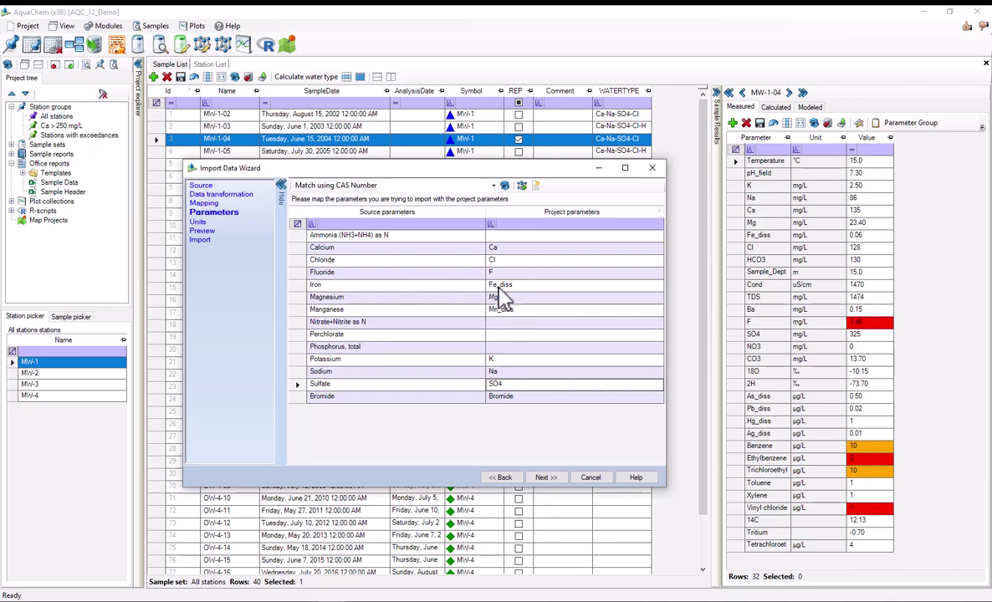
pyautogui.click(538, 189)
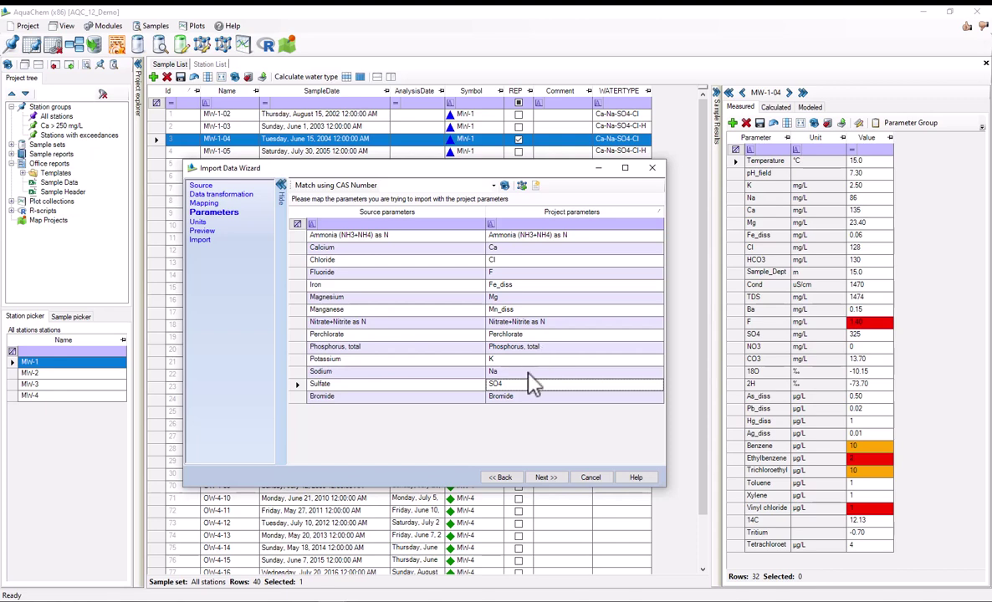
# Step: Accept the mg/L and ug/L units and review 182 samples and 2108 analyses before naming the mapping
pyautogui.click(543, 477)
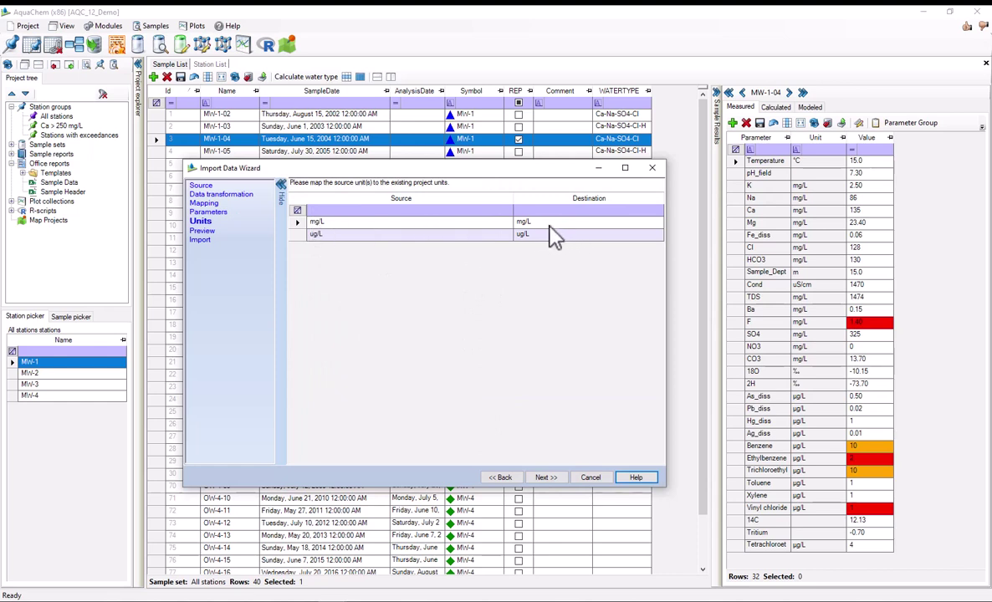
pyautogui.click(545, 478)
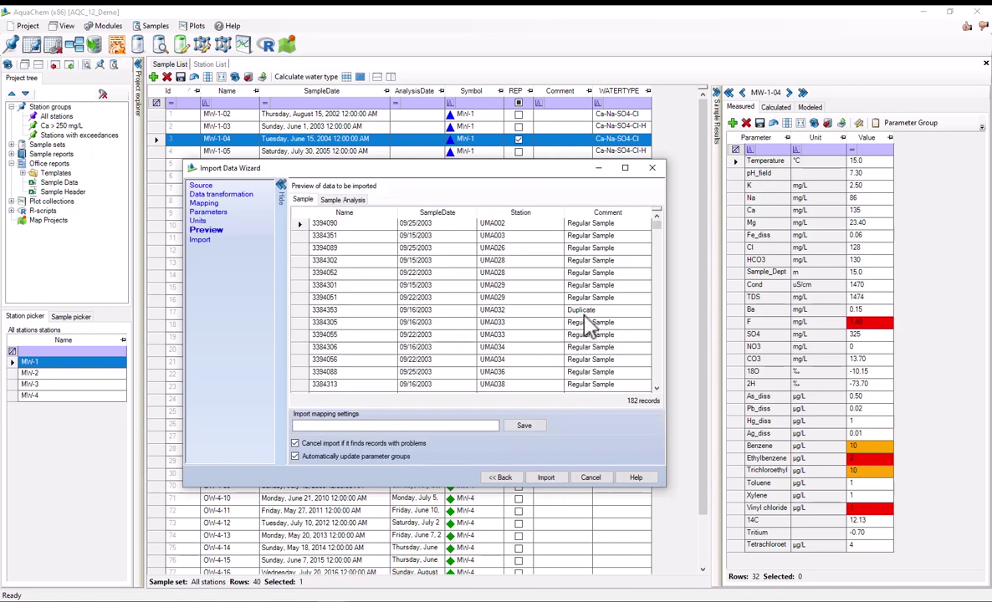
pyautogui.moveTo(657, 243); pyautogui.dragTo(656, 339)
pyautogui.scroll(-6, 518, 372)
pyautogui.click(343, 202)
pyautogui.scroll(-5, 472, 292)
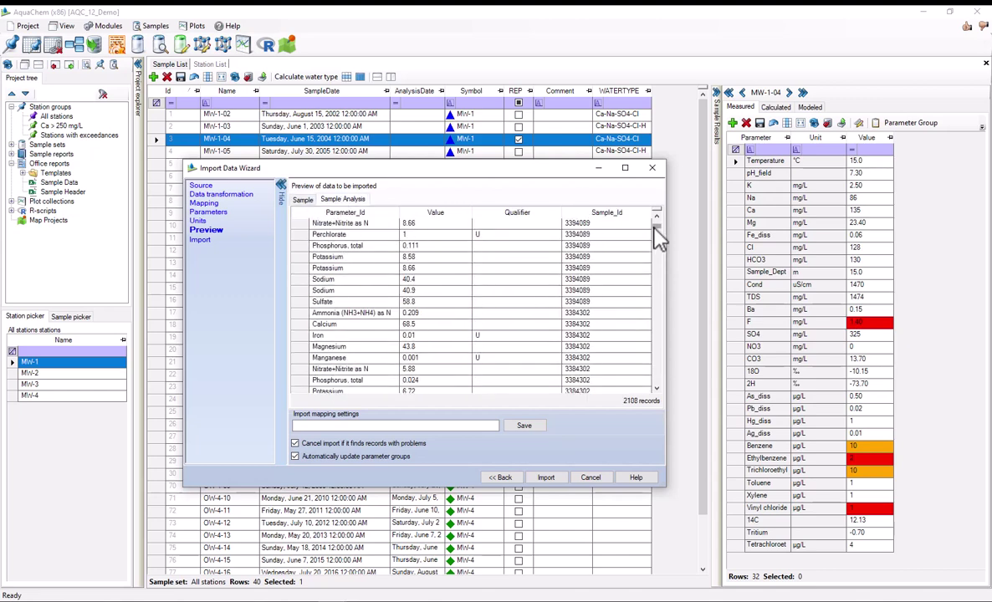
pyautogui.moveTo(656, 215); pyautogui.dragTo(657, 289)
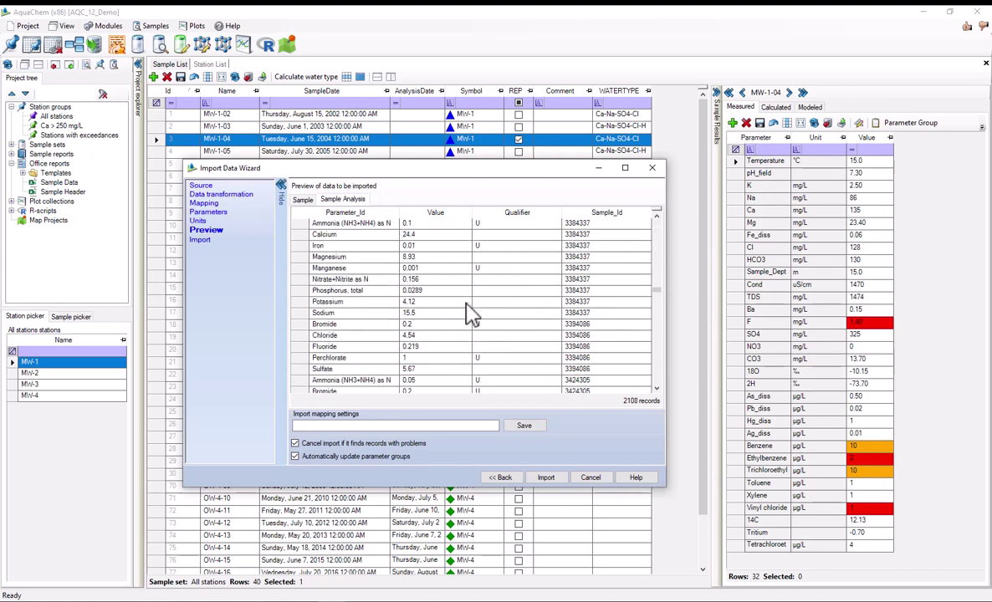
pyautogui.click(405, 428)
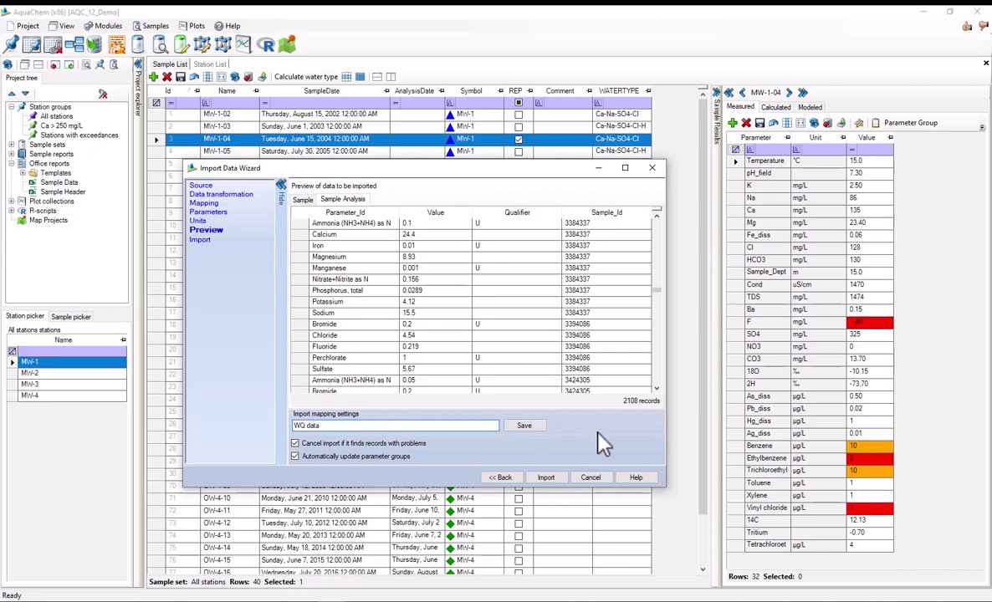
# Step: Run the import to completion and select new sample 3394089 in the 222-sample list
pyautogui.click(545, 478)
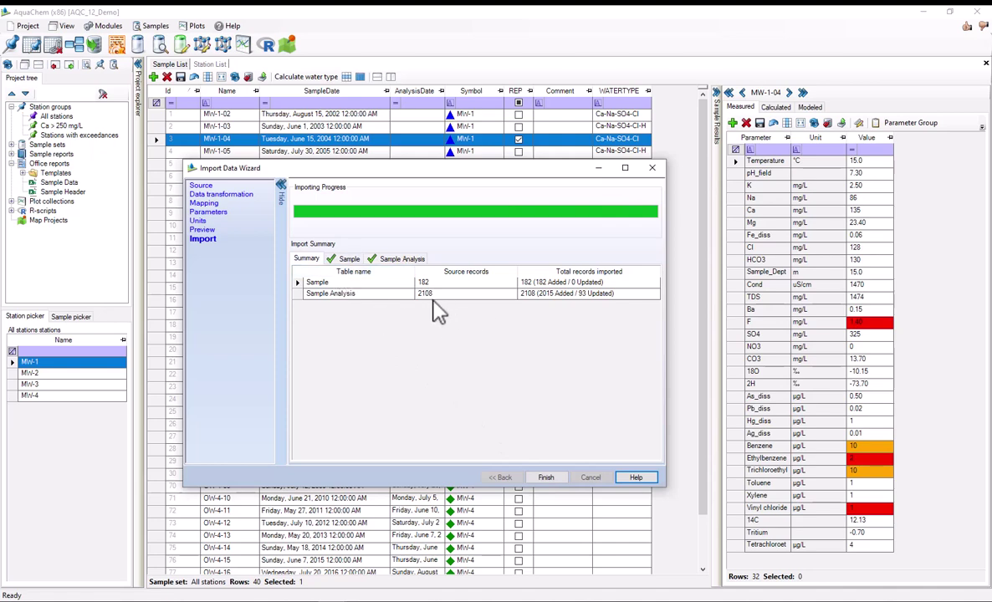
pyautogui.click(545, 477)
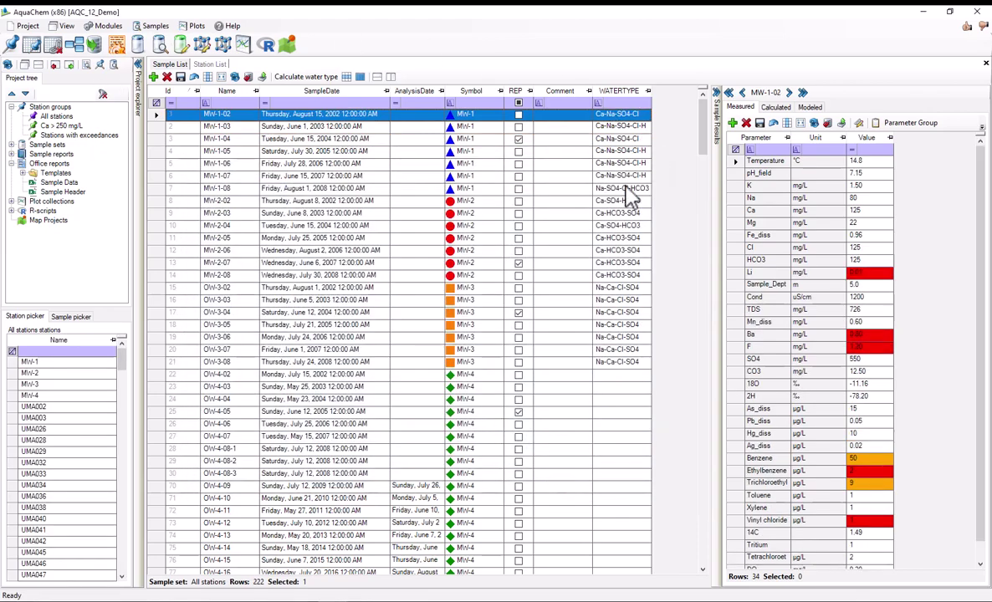
pyautogui.scroll(-6, 581, 341)
pyautogui.scroll(-7, 581, 341)
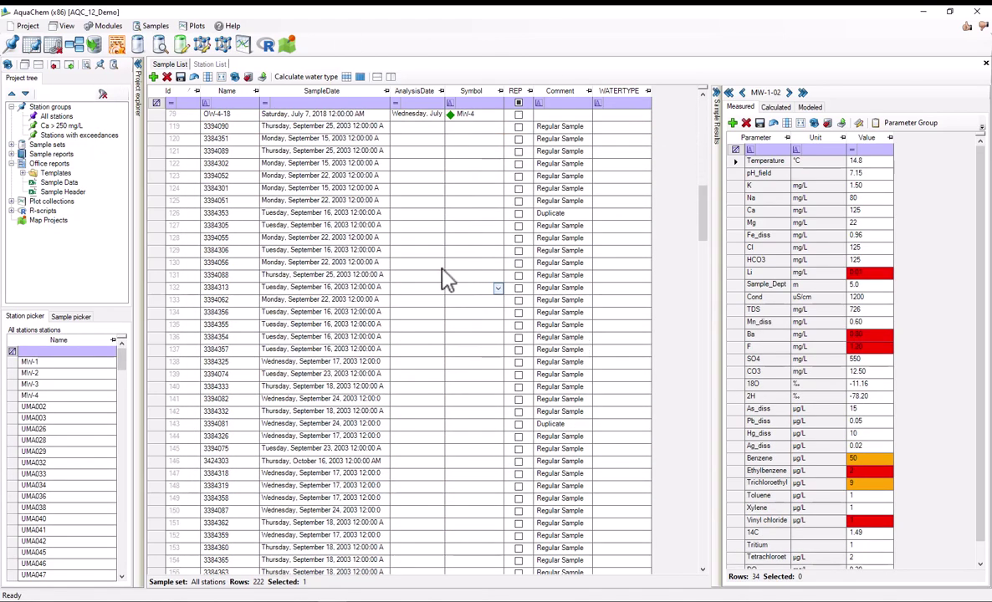
pyautogui.click(158, 127)
pyautogui.press('Down')
pyautogui.press('Down')
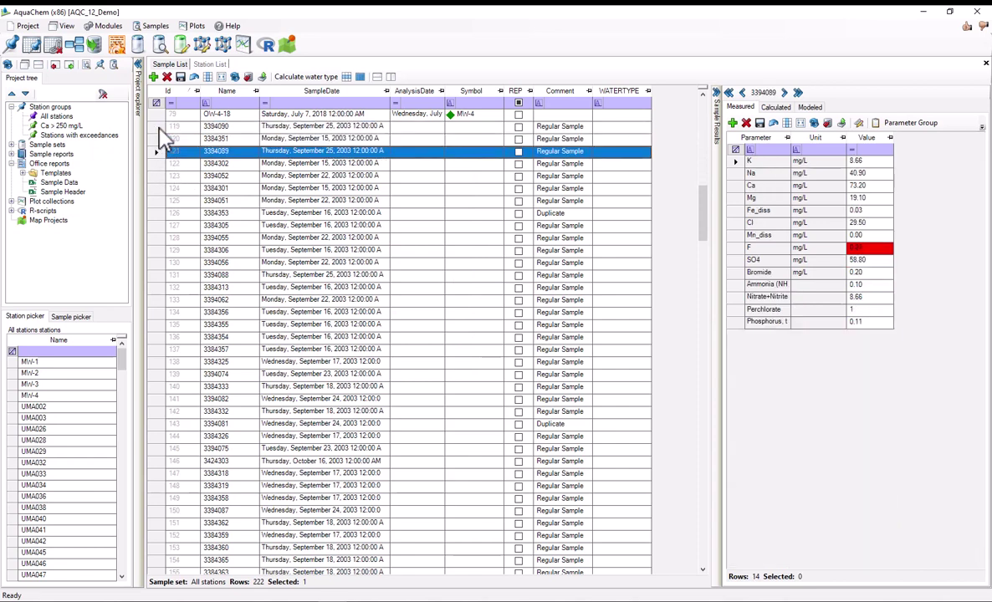
# Step: Show the Station List and scroll through its 139 stations, including the imported UMA stations
pyautogui.click(198, 65)
pyautogui.scroll(-20, 466, 311)
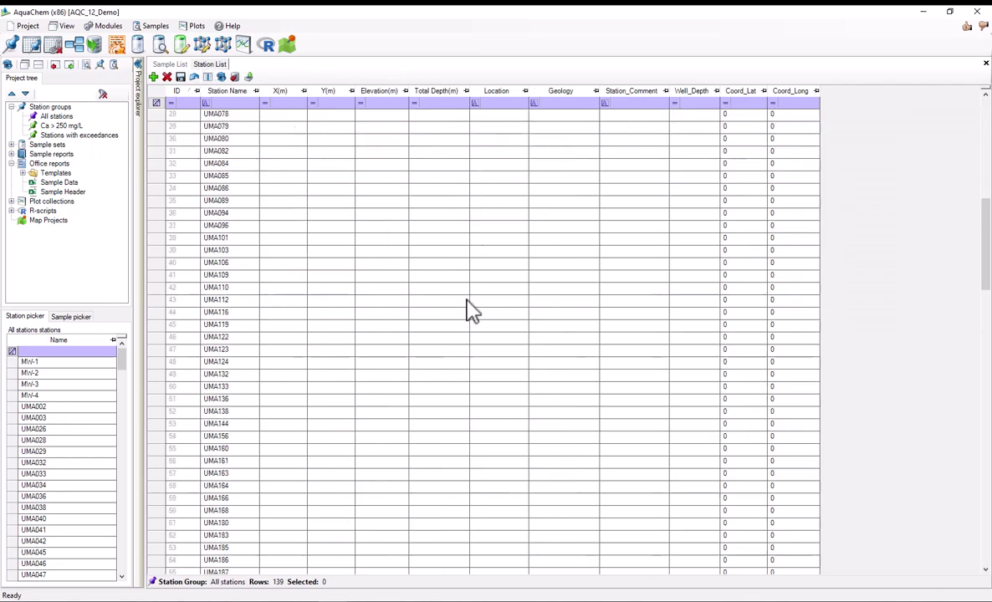
pyautogui.scroll(20, 237, 387)
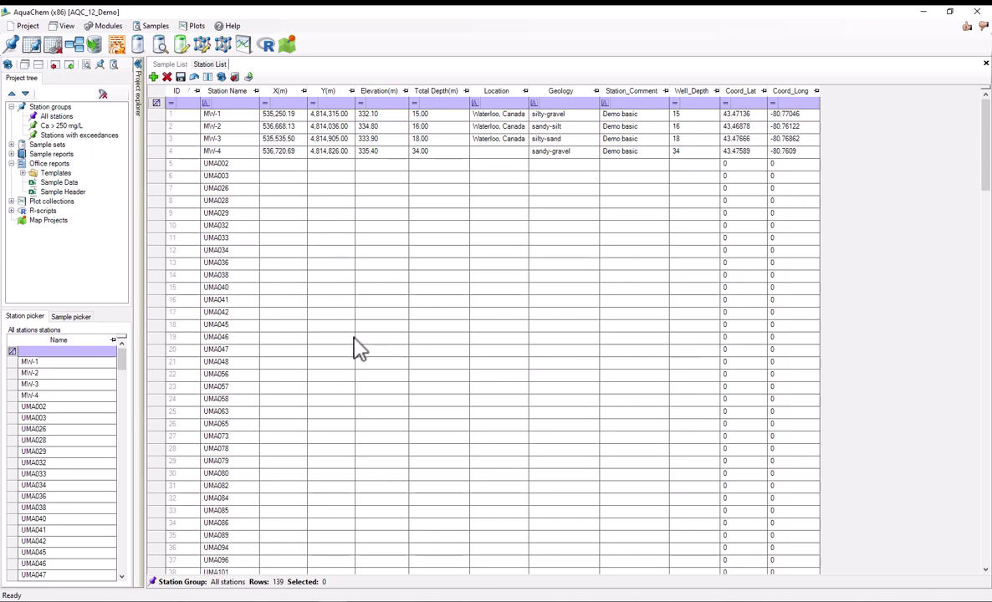
pyautogui.scroll(-8, 355, 348)
pyautogui.scroll(8, 355, 348)
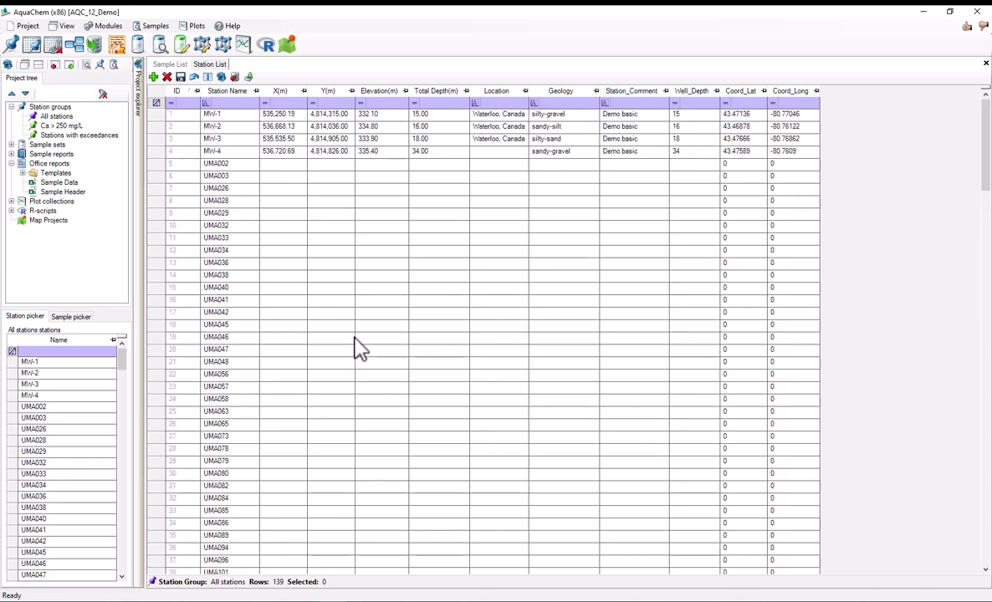